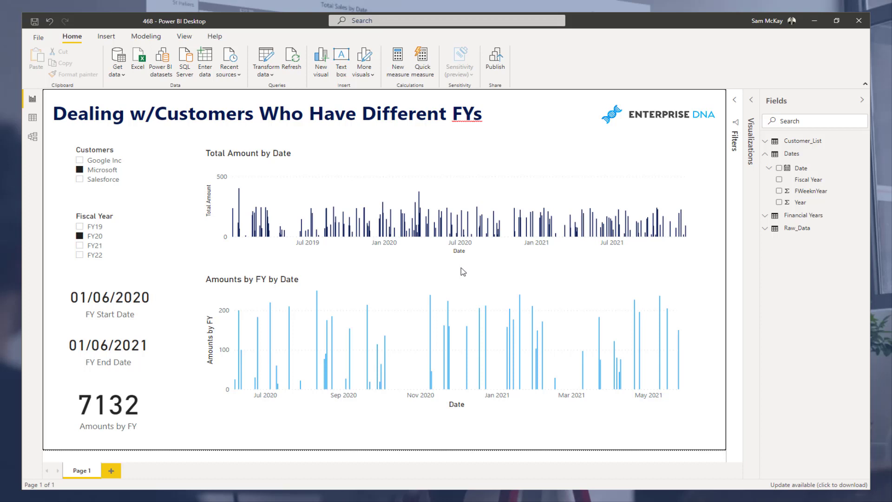
Filter the report to Salesforce (4761 for FY20) and enlarge the Total Amount by Date chart
left_click(402, 283)
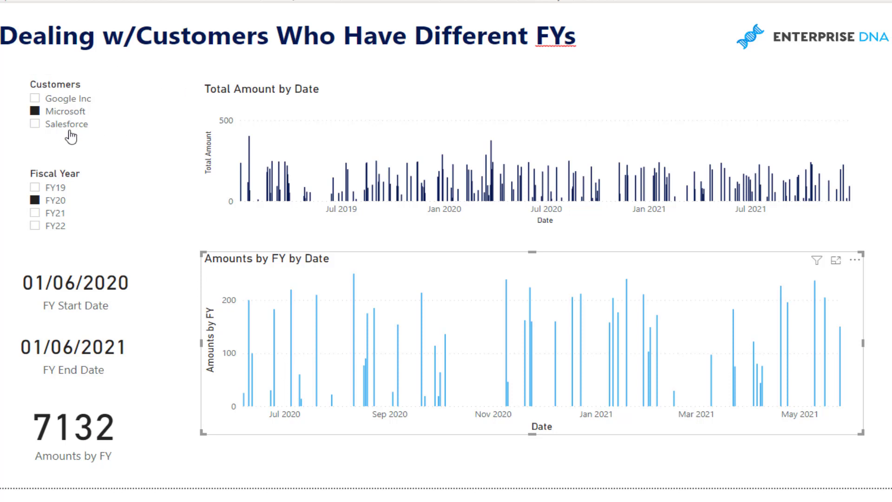
left_click(53, 127)
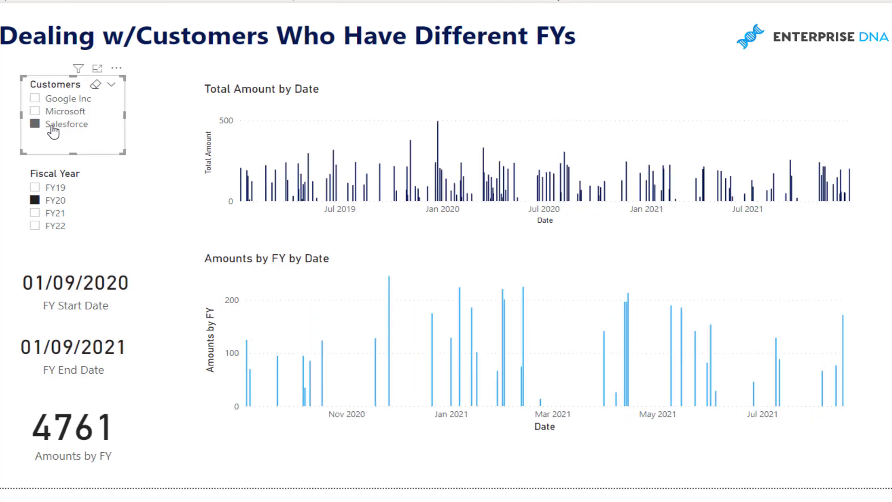
left_click(63, 100)
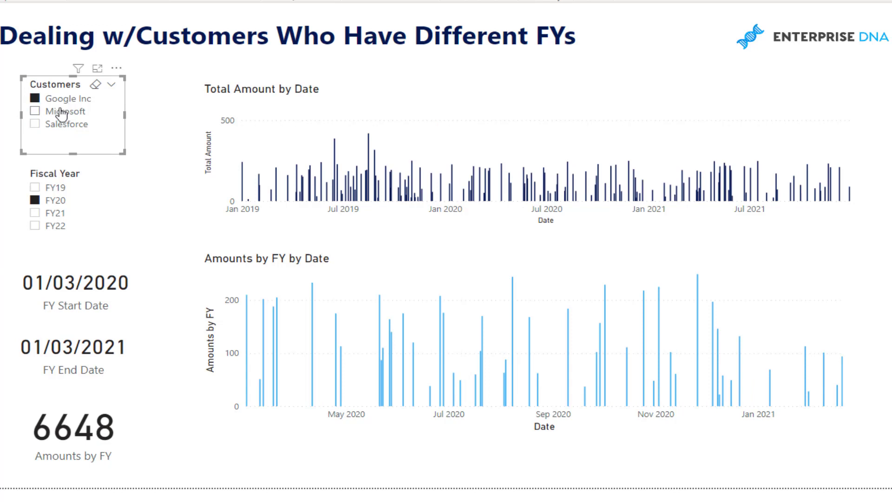
left_click(59, 114)
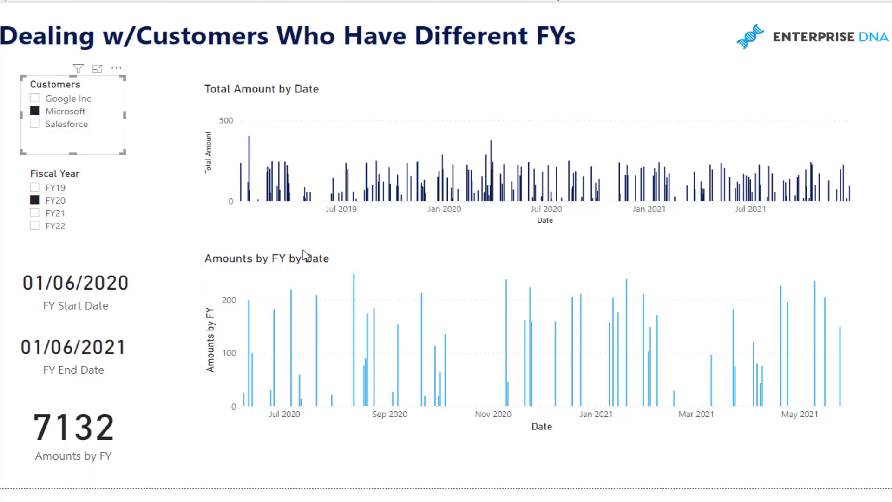
left_click(40, 126)
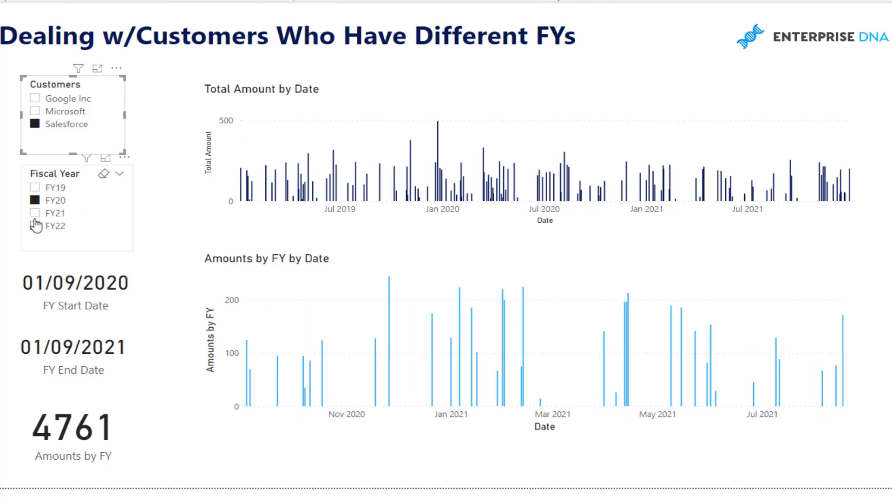
left_click(411, 99)
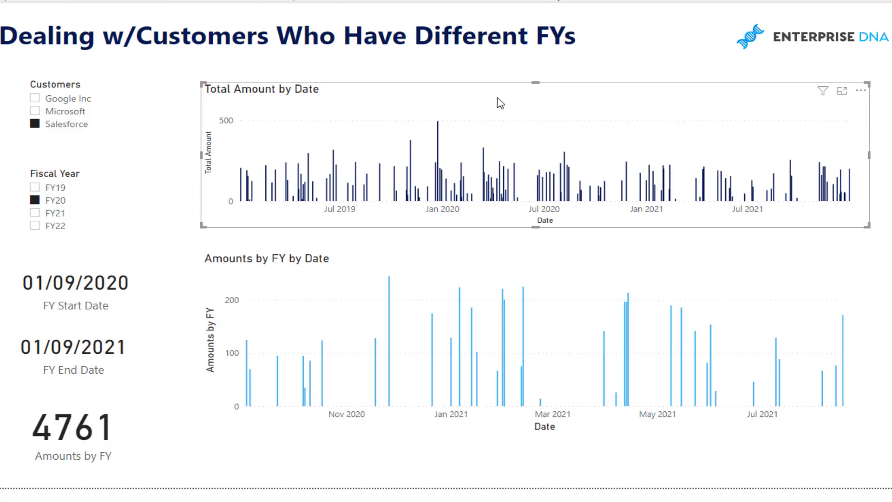
left_click_drag(203, 85, 194, 75)
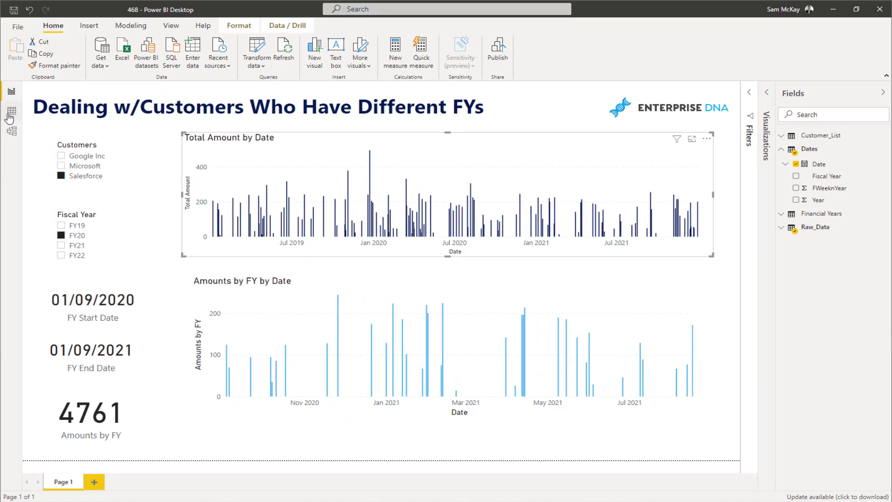
Look over Data and Model views, hide the Properties pane, and display Raw_Data's 500 rows
left_click(12, 112)
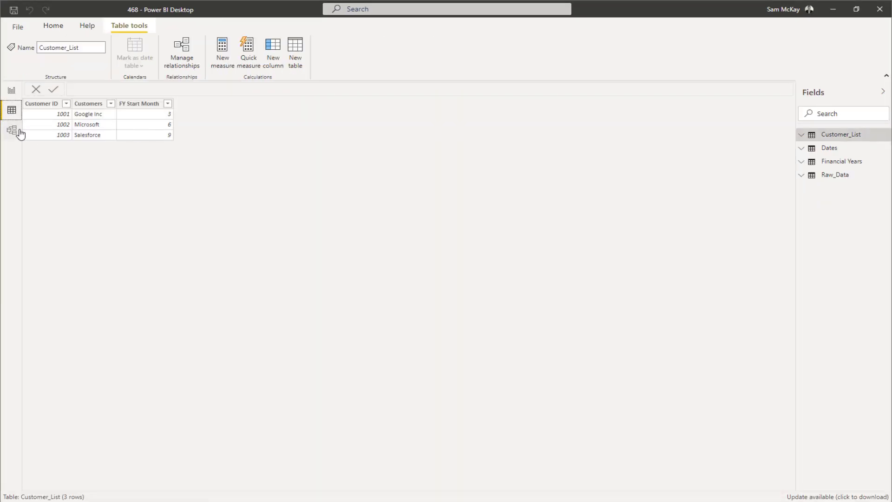
left_click(14, 131)
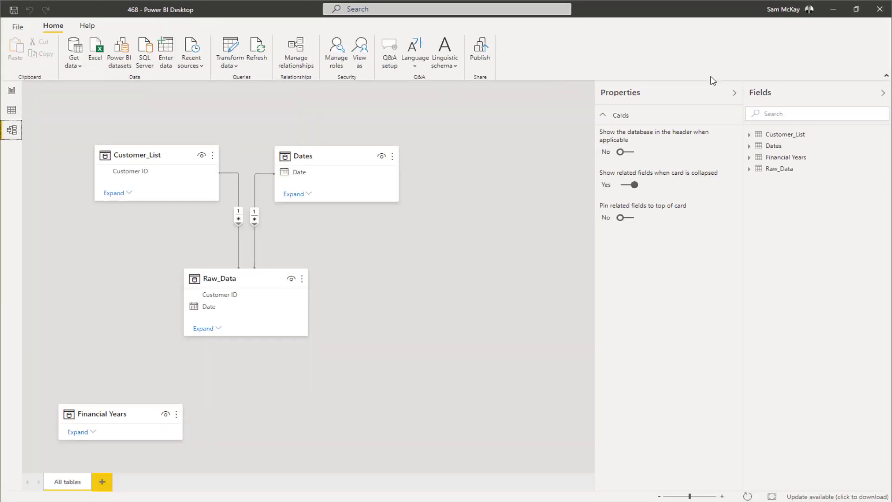
left_click(734, 93)
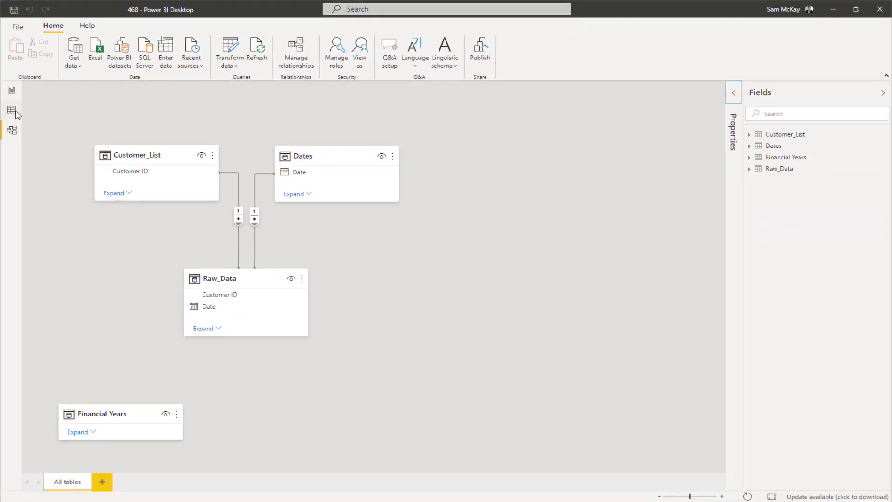
left_click(16, 113)
left_click(838, 175)
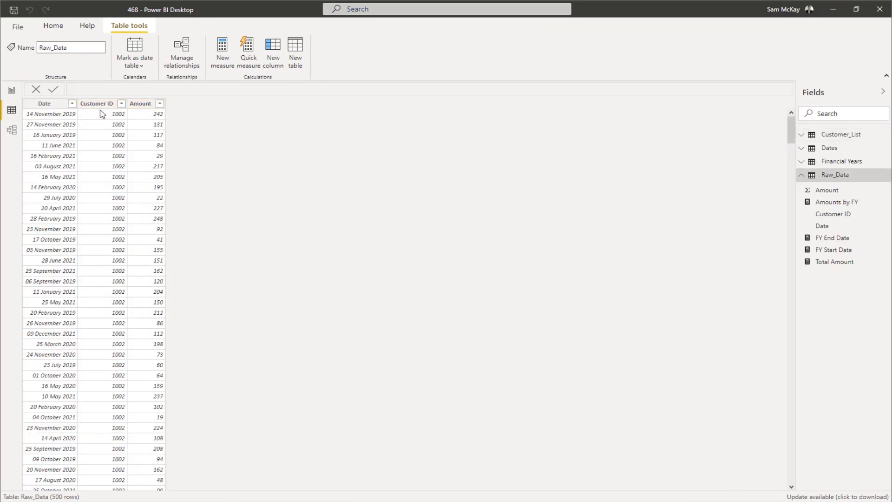
Display the Customer_List table with its FY Start Month values 3, 6 and 9
left_click(833, 138)
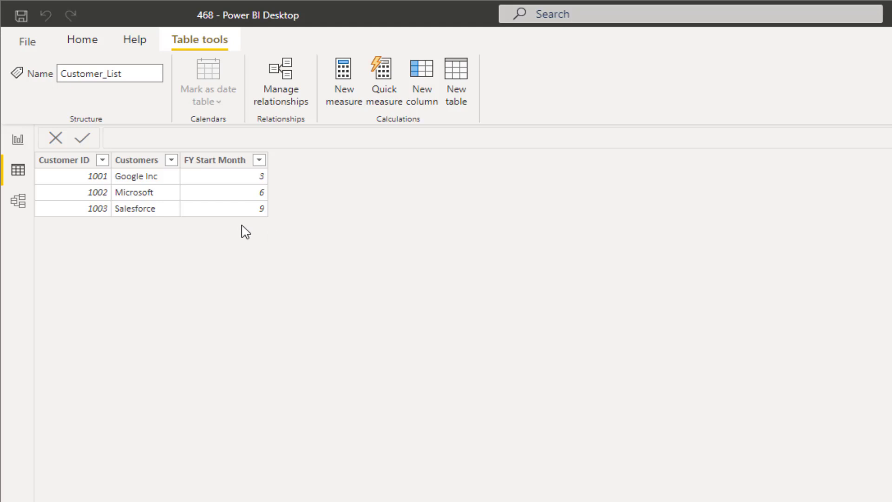
Select the FY Start Month column, then inspect the model diagram's table relationships
left_click(221, 164)
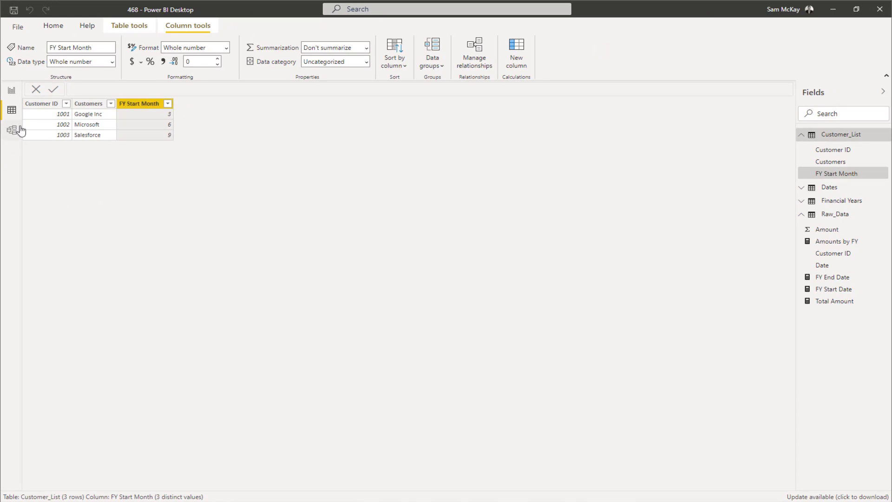
left_click(12, 130)
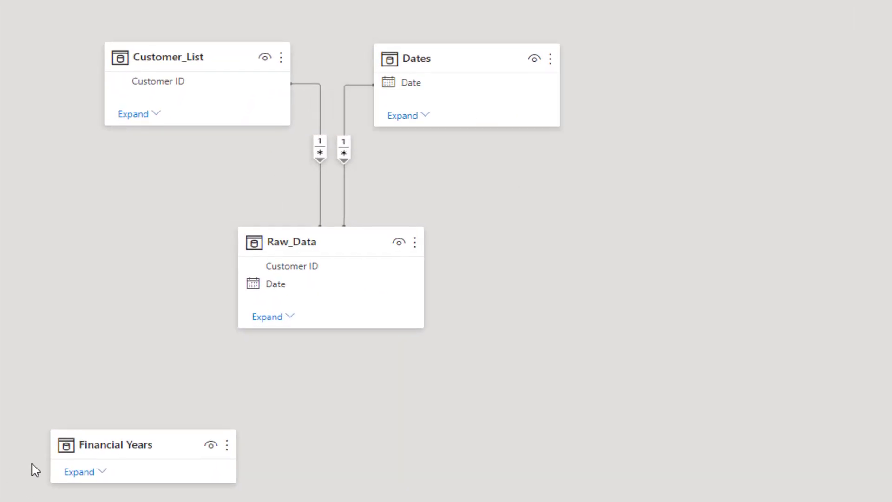
Display the Financial Years table in Data view and select its Fiscal Year and Fin Yr columns
left_click(90, 451)
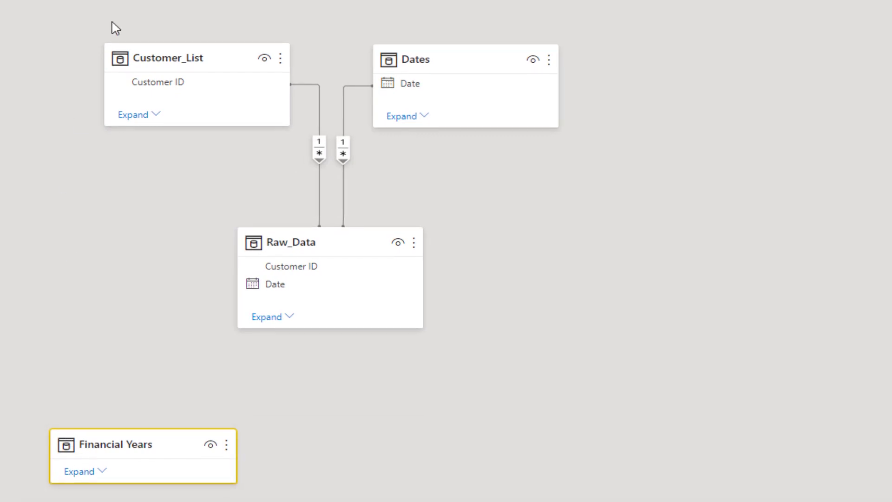
left_click(6, 65)
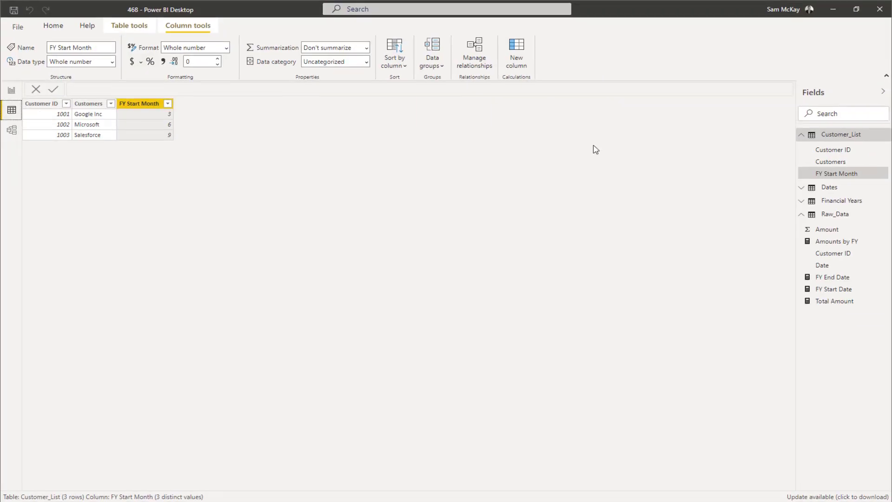
left_click(802, 135)
left_click(13, 91)
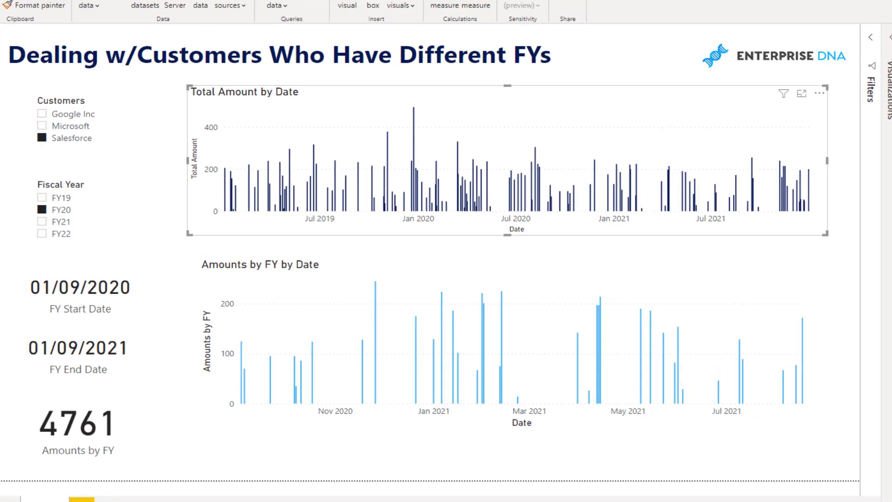
left_click(11, 110)
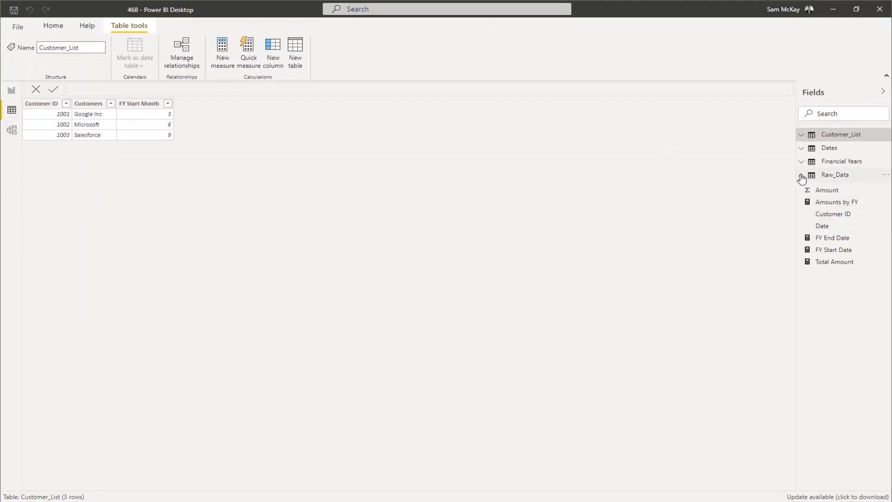
left_click(802, 178)
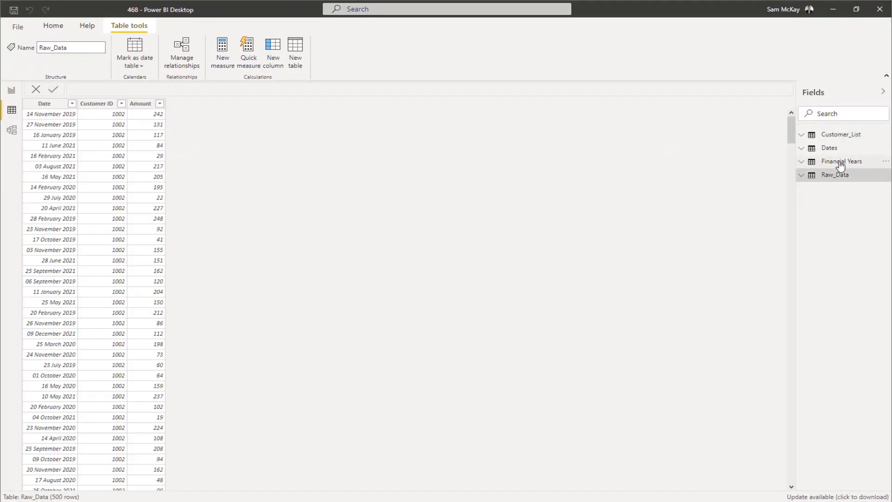
left_click(839, 162)
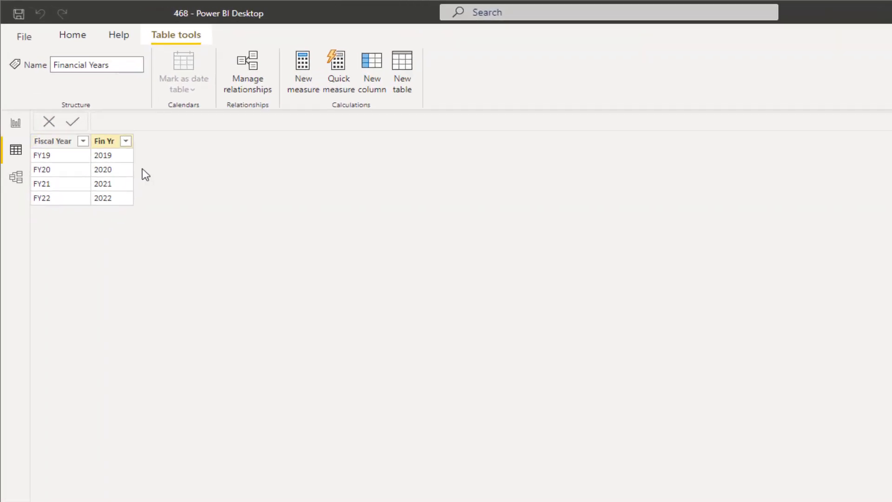
left_click(41, 106)
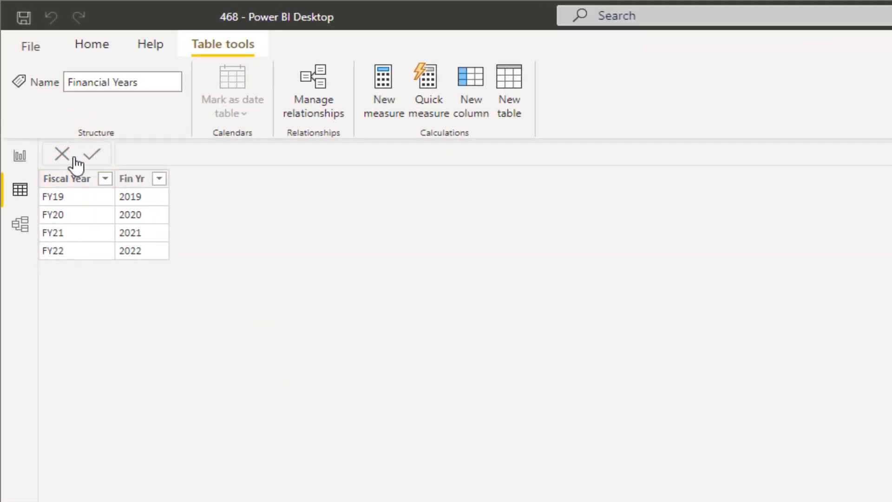
left_click(139, 177)
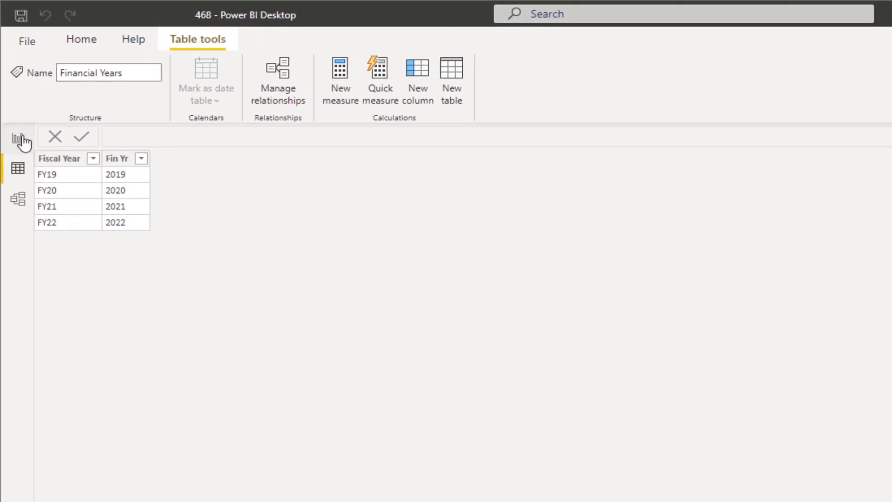
Back on the report page, set the Customers slicer to Microsoft, giving 7132 for FY20
left_click(20, 155)
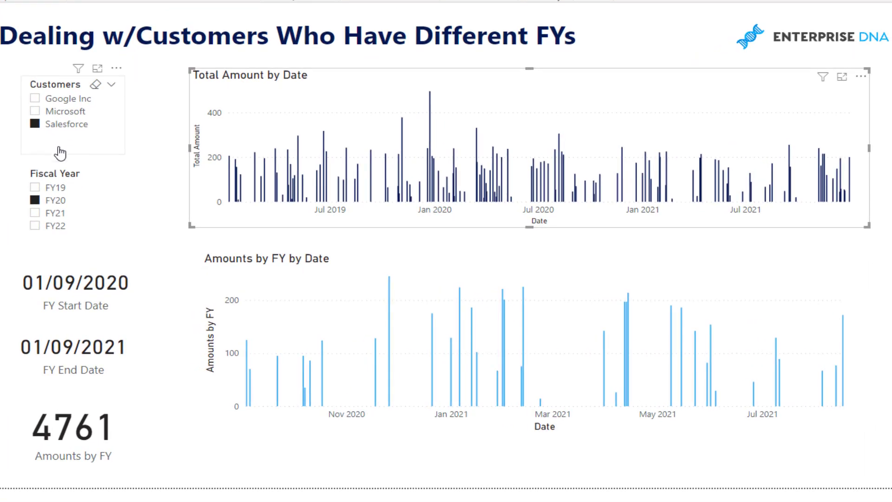
left_click(81, 173)
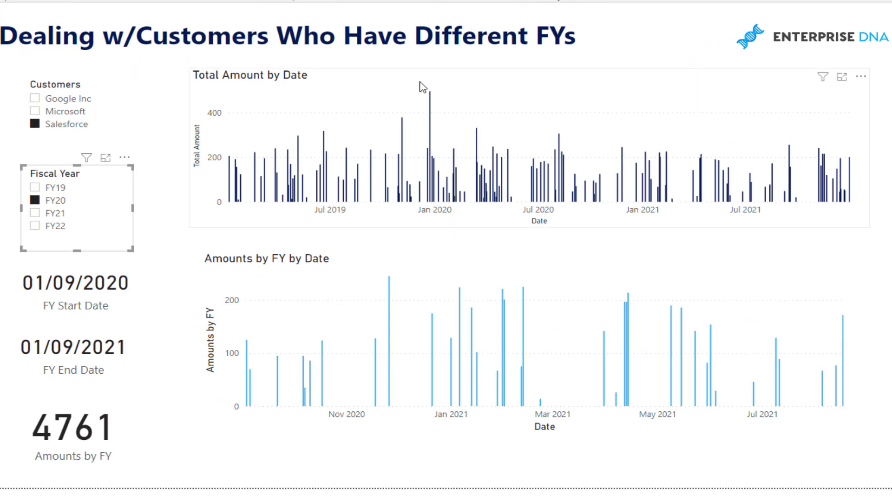
left_click(323, 81)
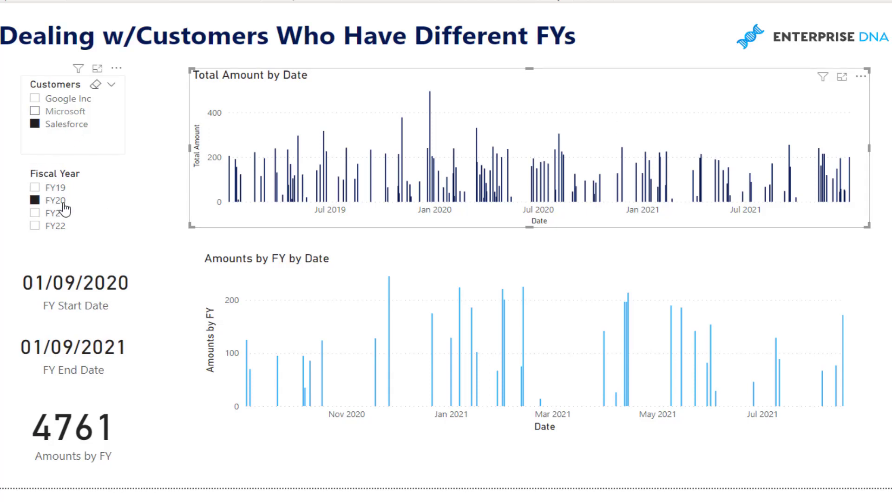
left_click(65, 111)
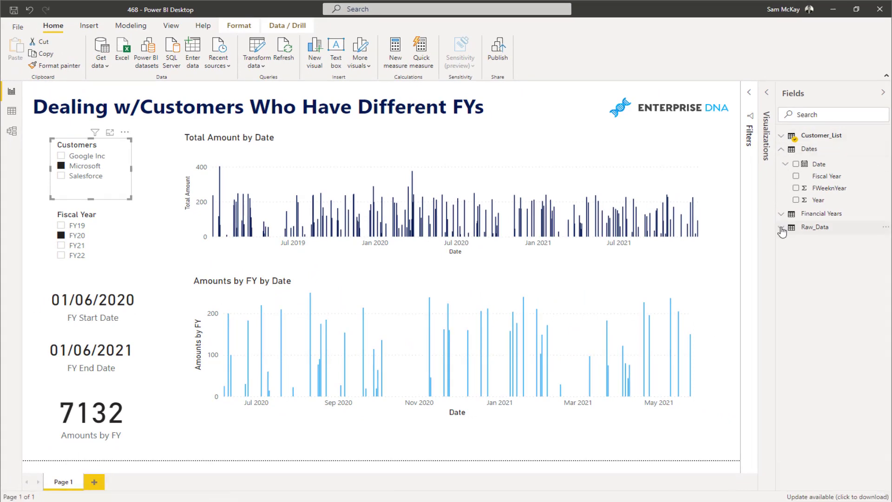
Expand Raw_Data and show the FY End Date measure's DATE(FiscalYearSelected + 1, FinancialStartMonth, 1) formula
left_click(783, 229)
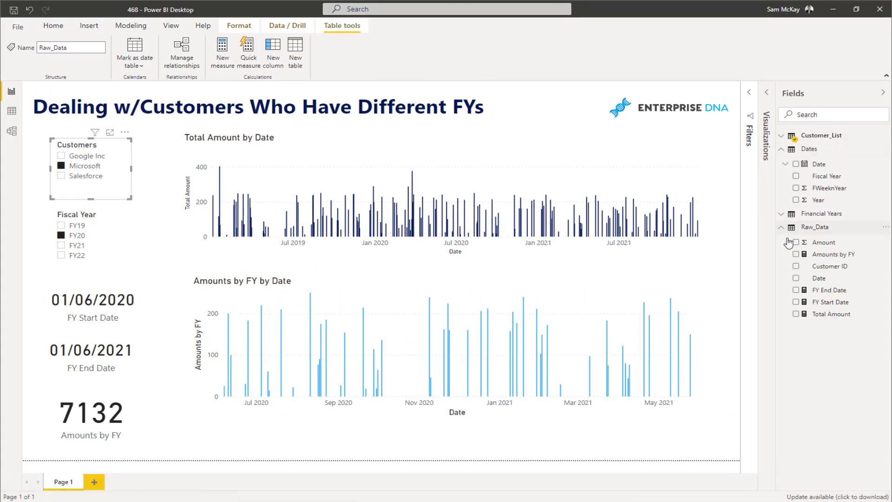
left_click(825, 290)
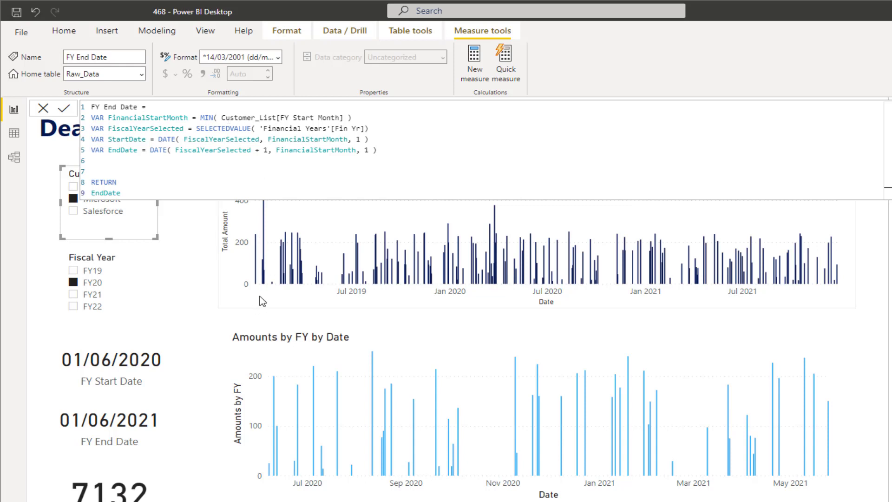
Narrow the Amounts by FY and Total Amount by Date charts to free space on the left
left_click(363, 342)
left_click_drag(229, 331, 487, 319)
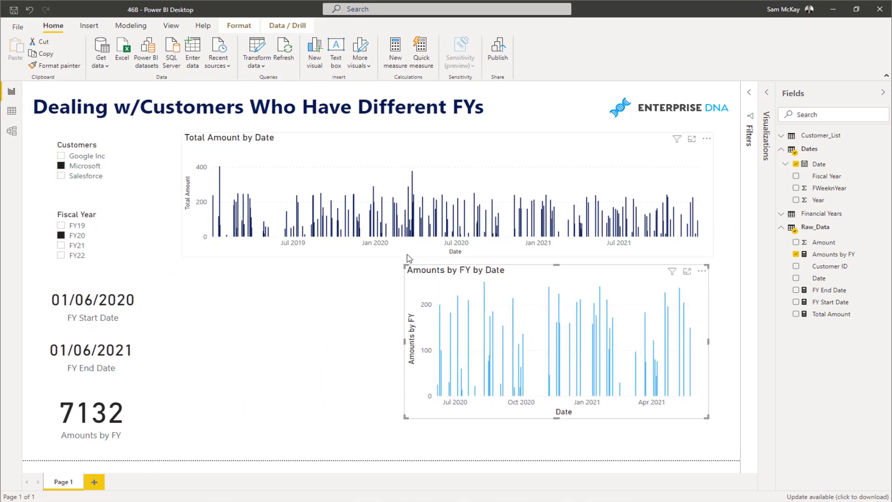
left_click_drag(181, 257, 404, 251)
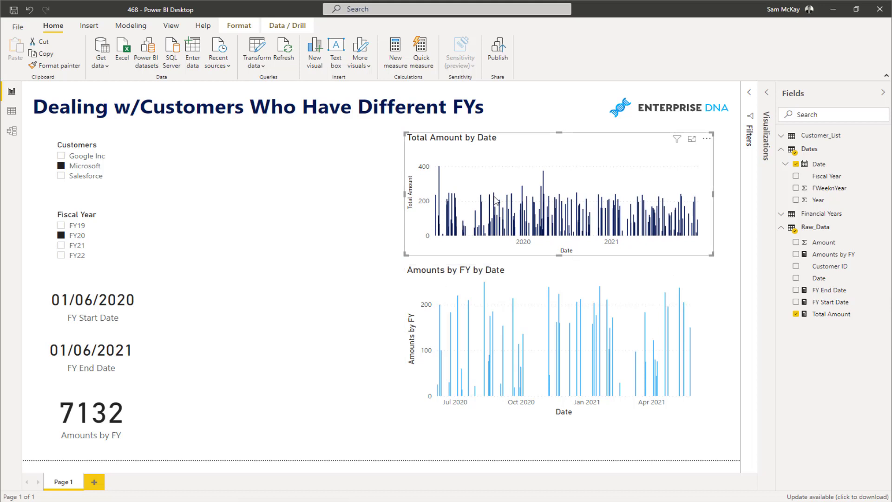
Duplicate the Total Amount by Date chart and convert the copy into a table visual
key("ctrl+c")
key("ctrl+v")
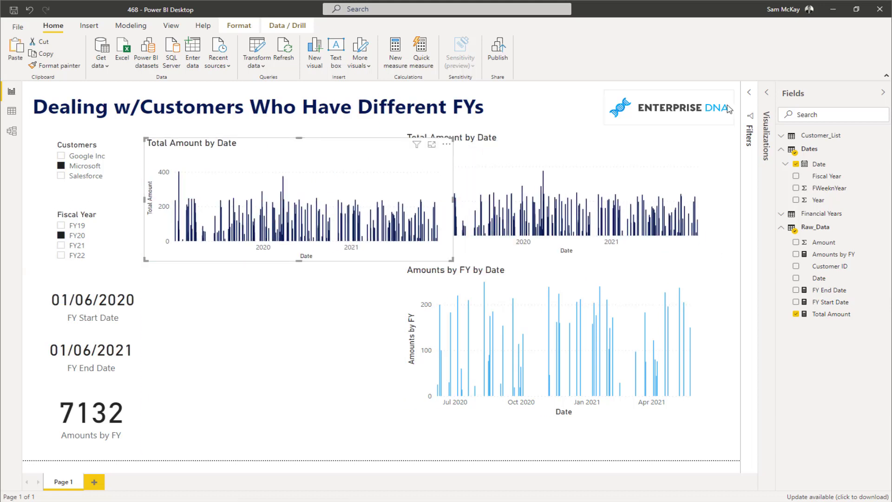
left_click(764, 102)
left_click(705, 160)
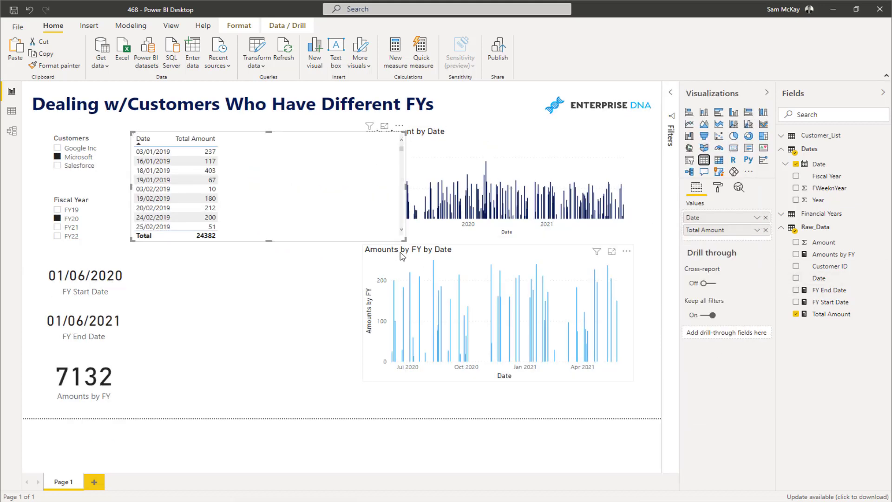
Enlarge the table and add Amounts by FY as a column, totalling 7132
left_click_drag(406, 241, 325, 394)
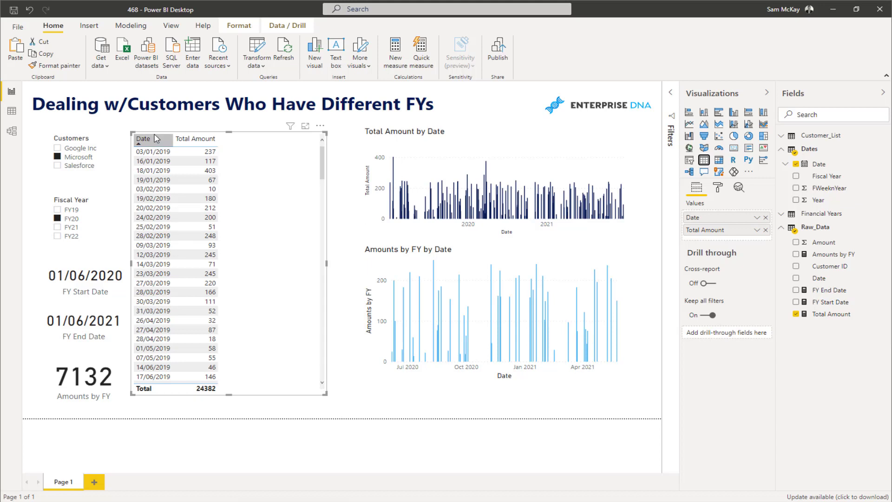
left_click_drag(131, 134, 147, 128)
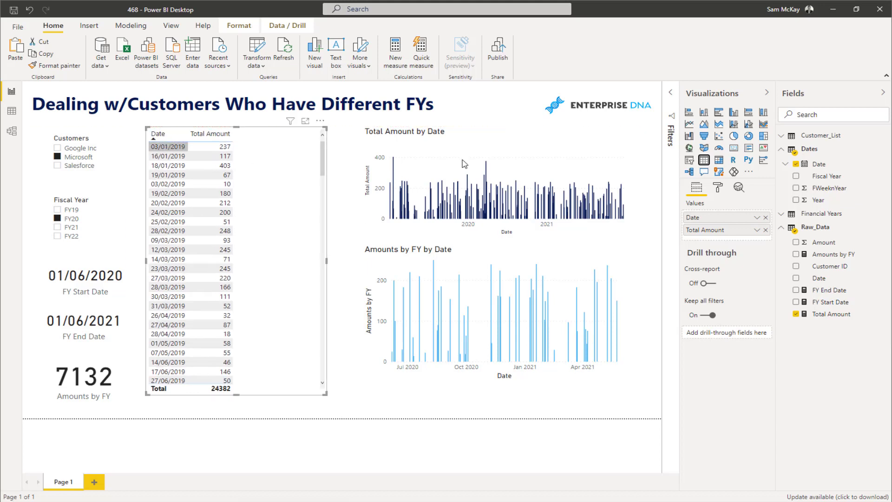
left_click_drag(831, 258, 262, 258)
scroll(267, 250, "down", 15)
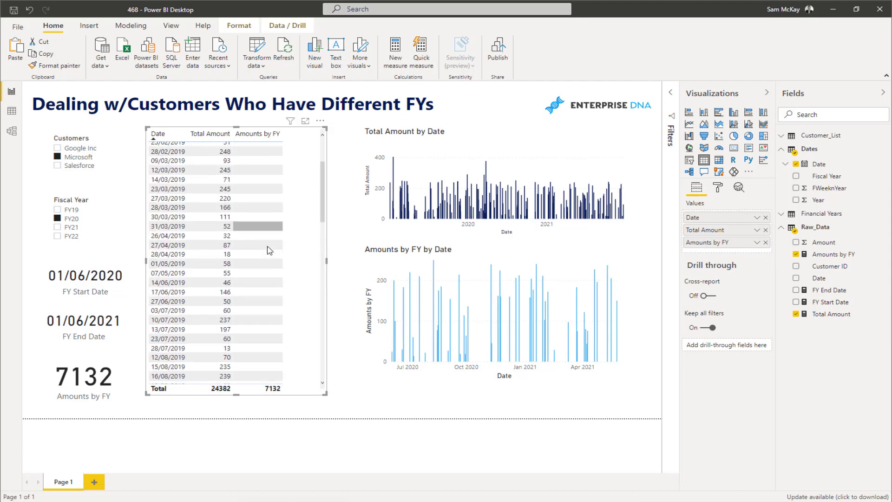
scroll(335, 242, "down", 4)
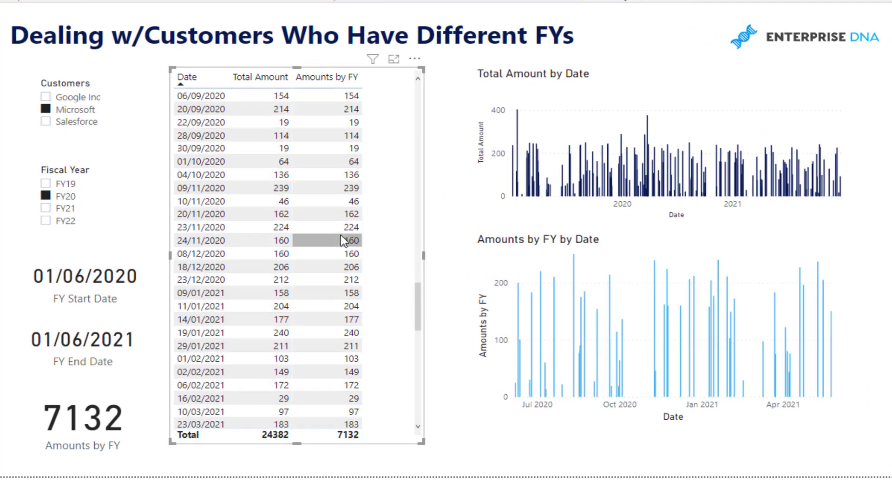
scroll(332, 239, "up", 12)
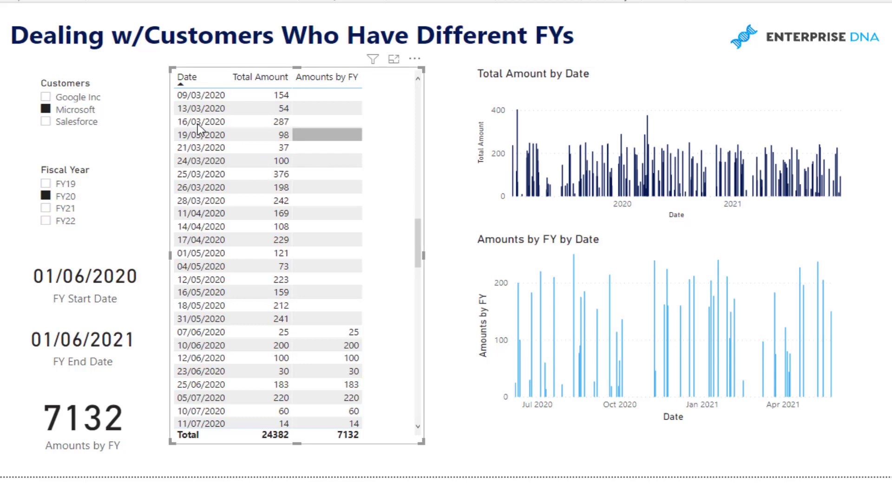
Turn on Show items with no data for the table's Date field so every date appears
left_click(210, 83)
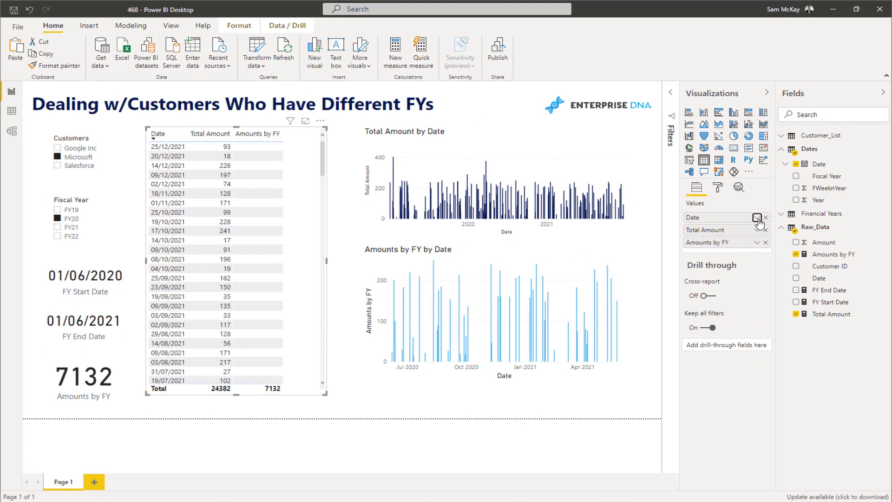
left_click(758, 217)
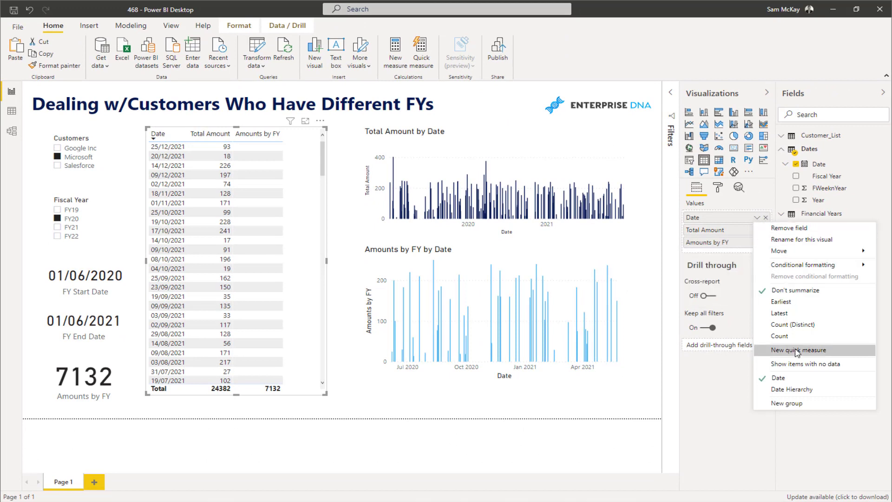
left_click(791, 364)
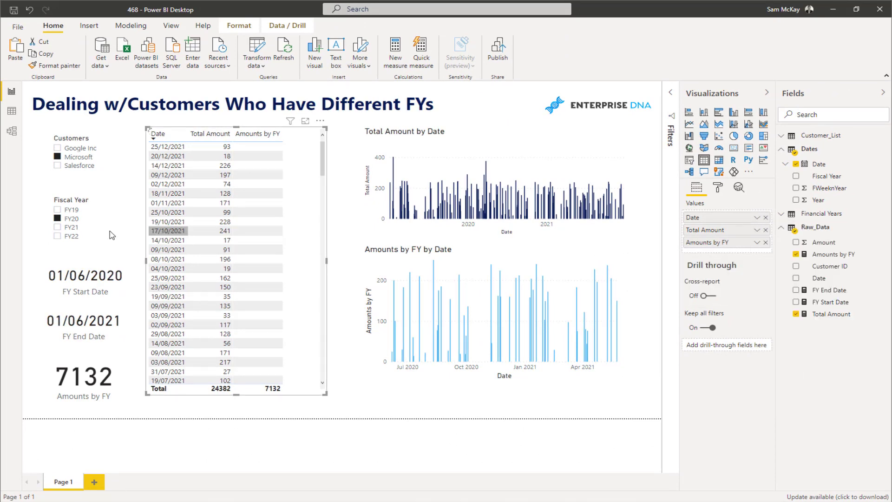
scroll(211, 211, "down", 5)
scroll(210, 211, "down", 10)
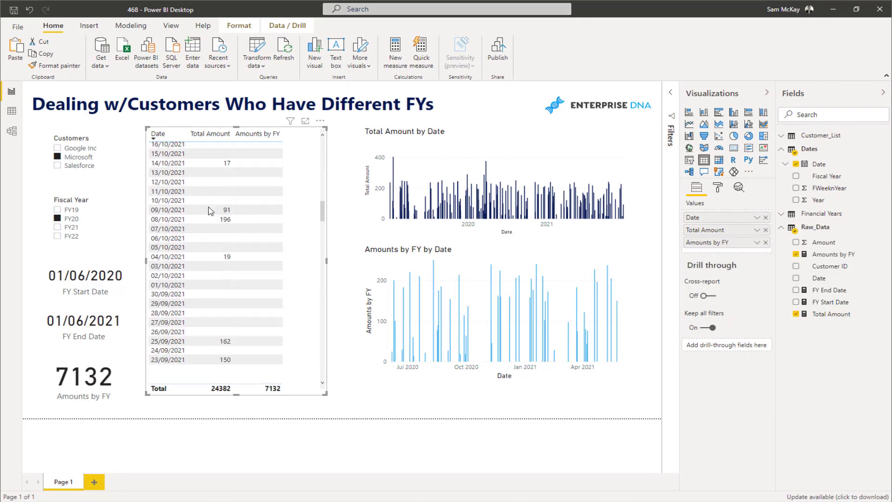
scroll(259, 186, "down", 5)
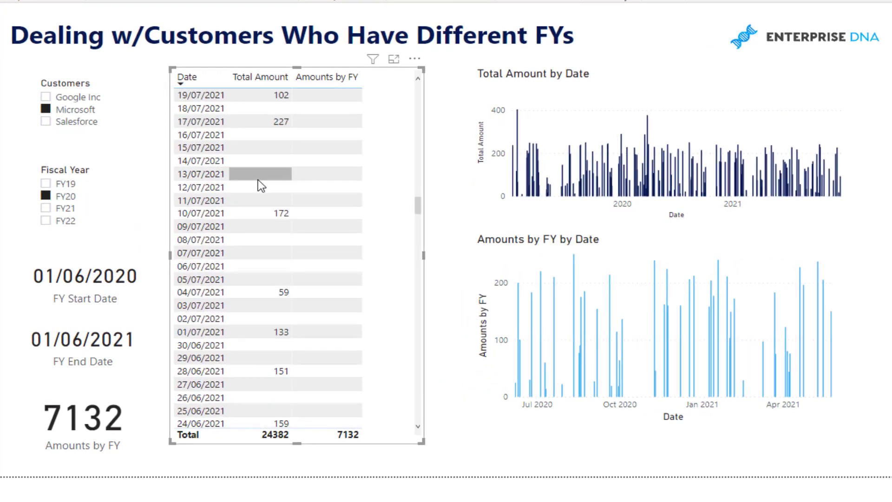
scroll(259, 185, "down", 20)
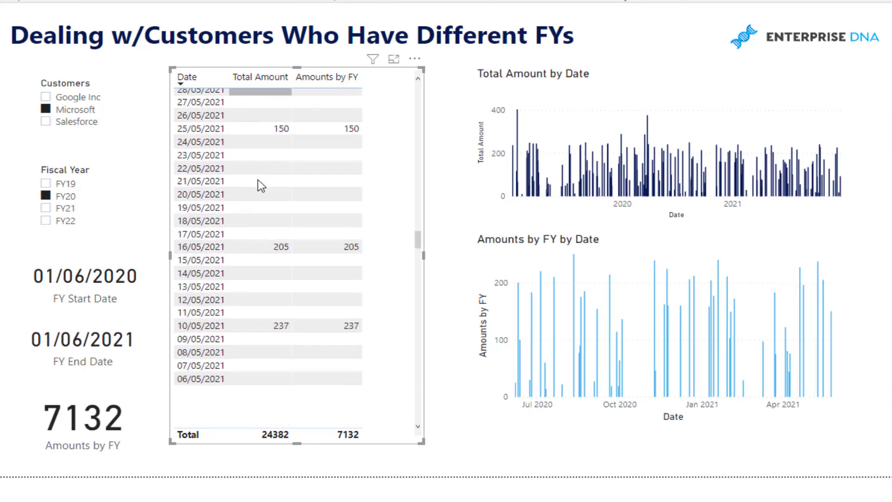
scroll(259, 185, "up", 6)
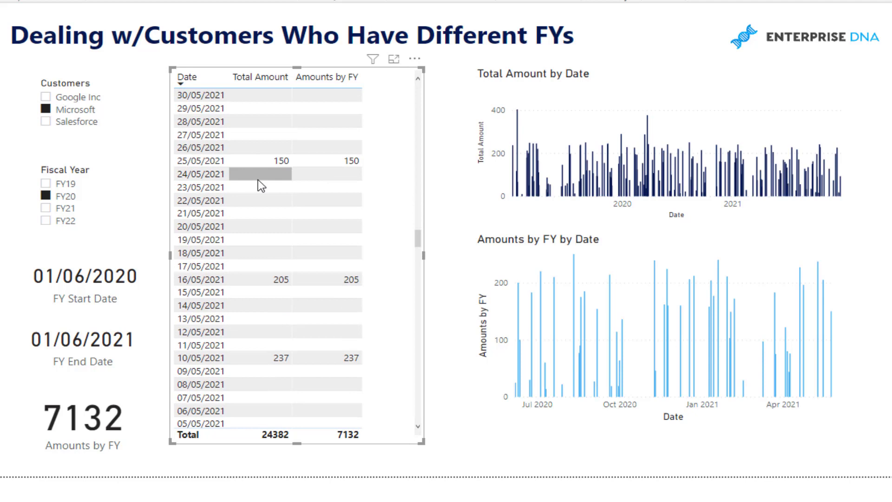
scroll(259, 185, "up", 8)
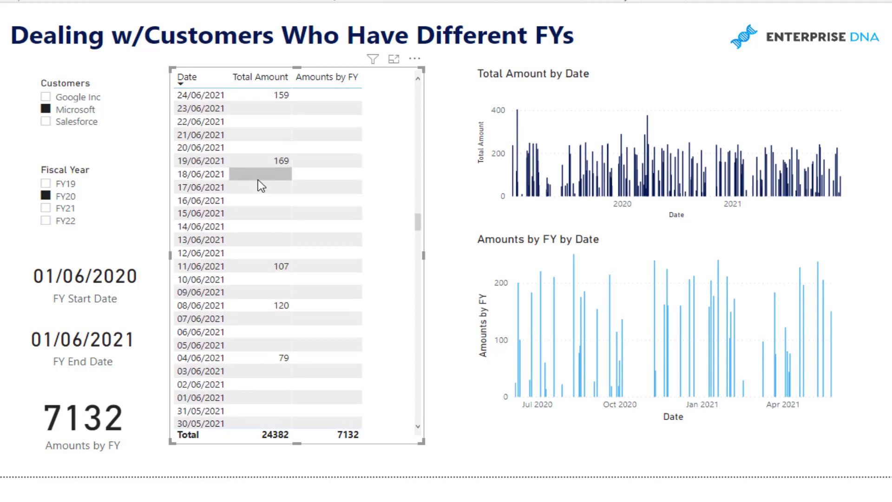
scroll(260, 185, "down", 5)
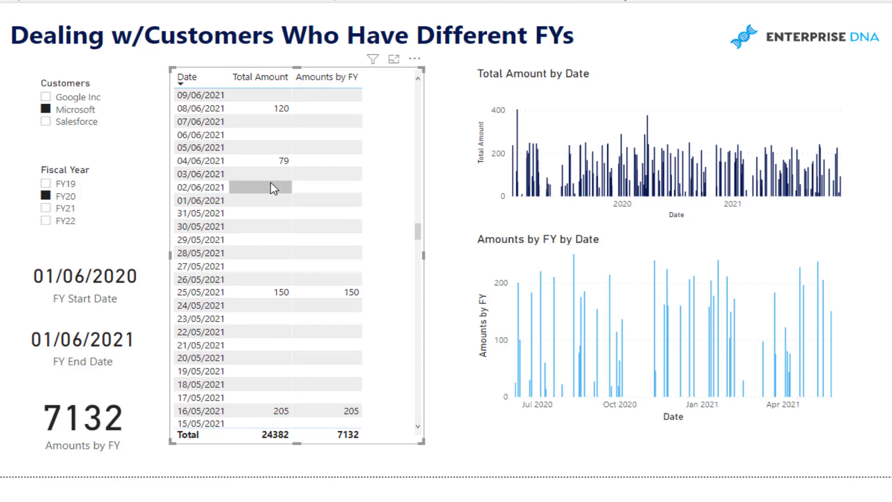
Sort the table by Date ascending and review Amounts by FY from 07/06/2020 onward
left_click(199, 83)
scroll(219, 135, "down", 20)
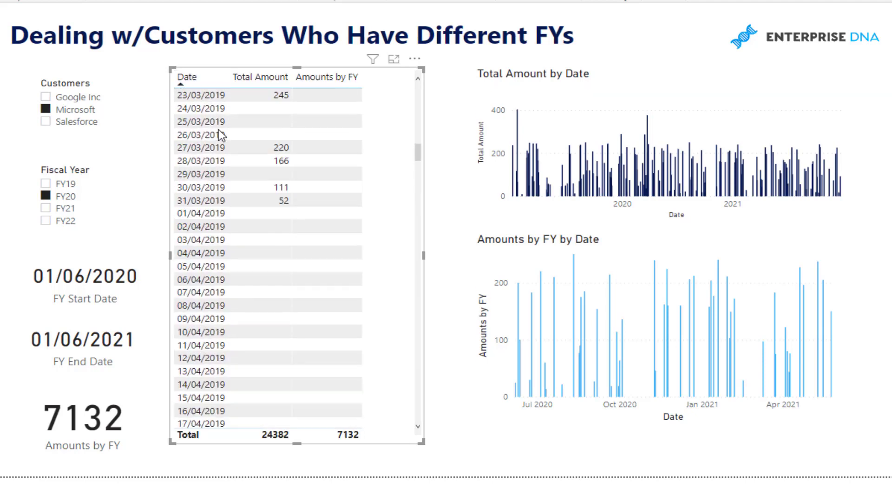
scroll(220, 135, "down", 20)
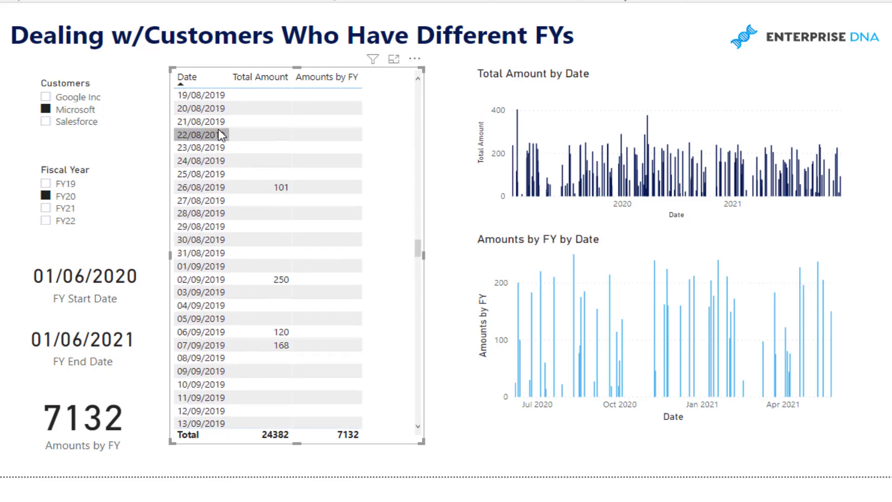
scroll(221, 135, "down", 20)
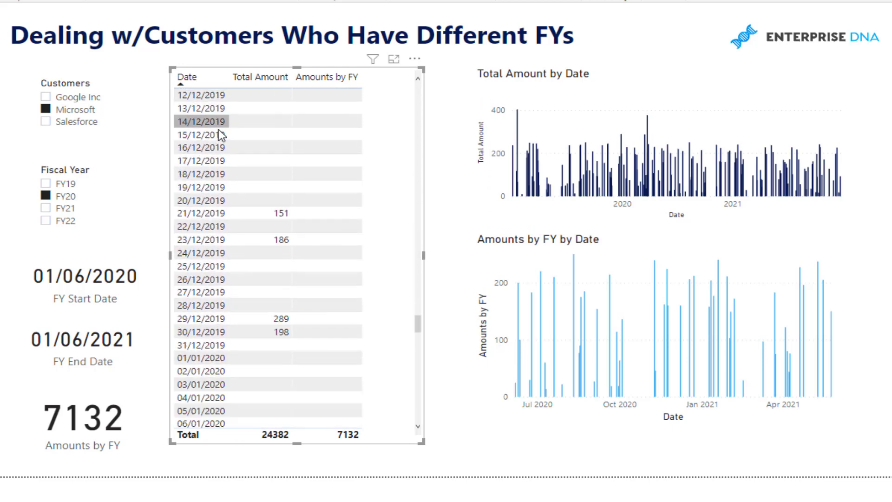
scroll(221, 135, "down", 20)
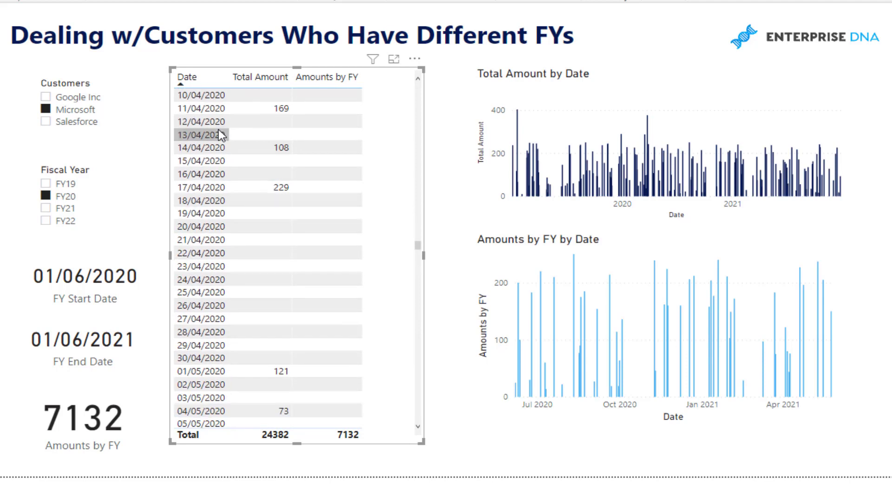
scroll(220, 135, "down", 19)
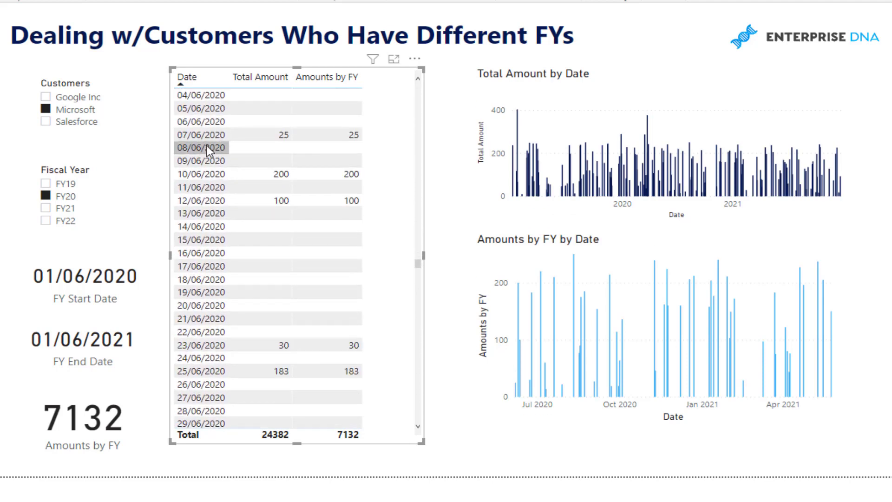
scroll(223, 140, "up", 3)
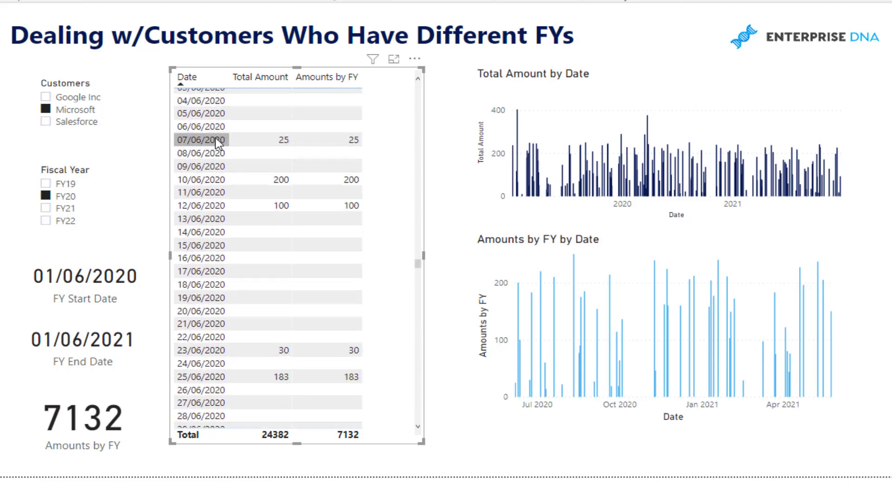
scroll(218, 144, "up", 1)
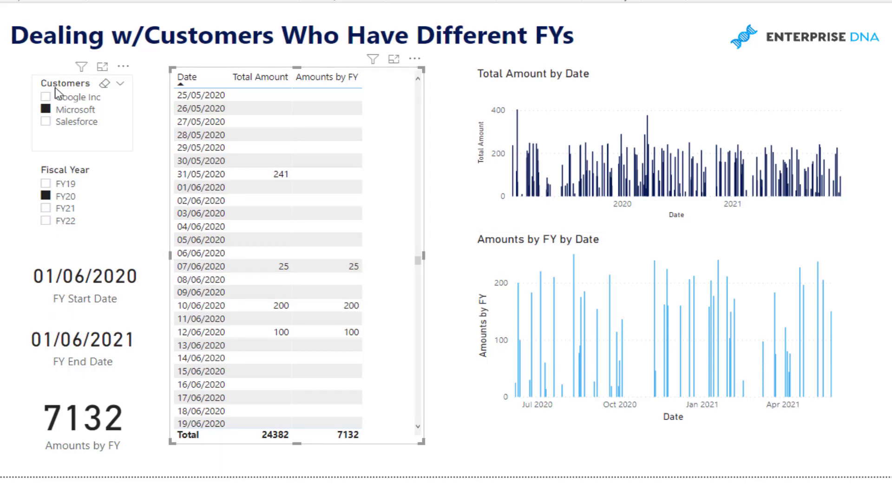
Filter the report to Salesforce and select the table showing Amounts by FY of 4761
left_click(46, 121)
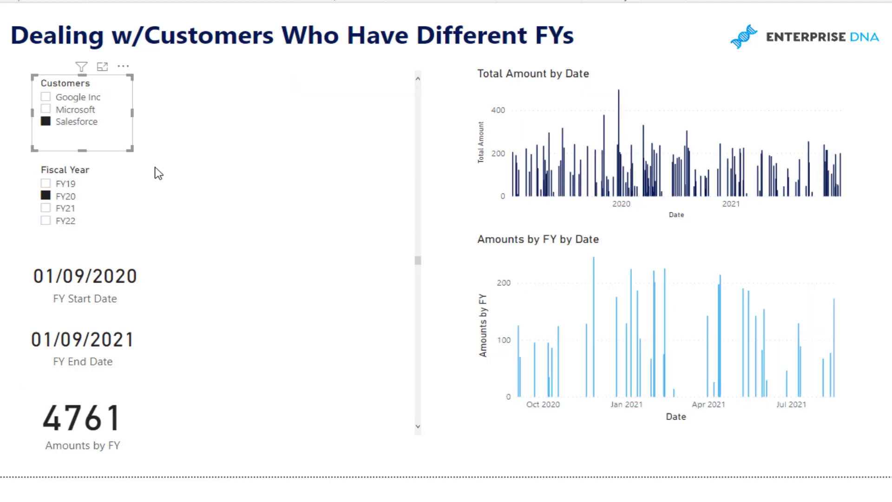
scroll(372, 203, "down", 8)
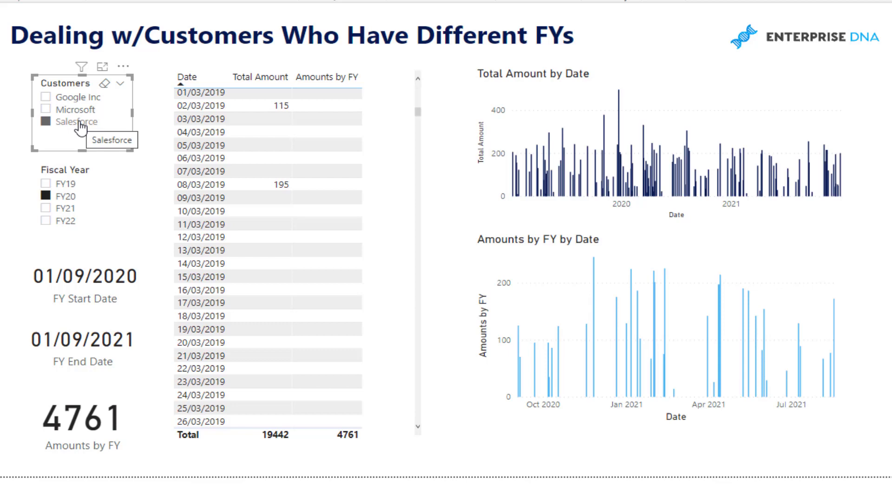
left_click(173, 240)
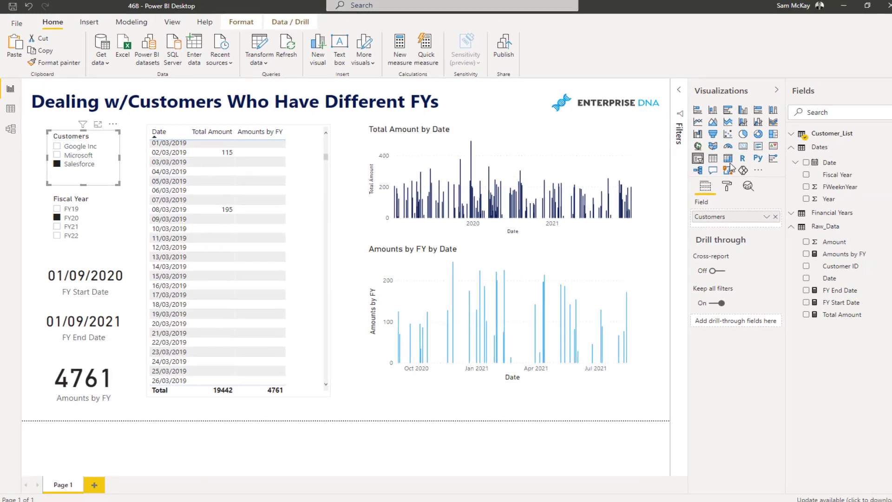
left_click(830, 290)
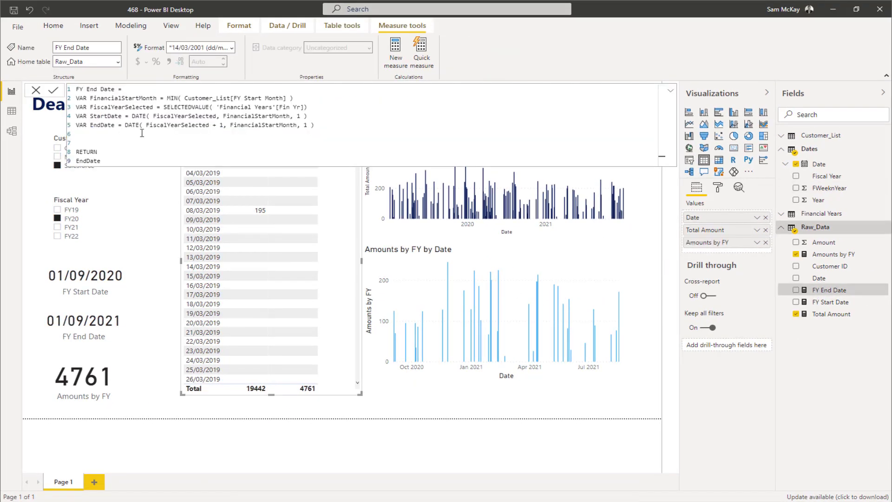
left_click(831, 302)
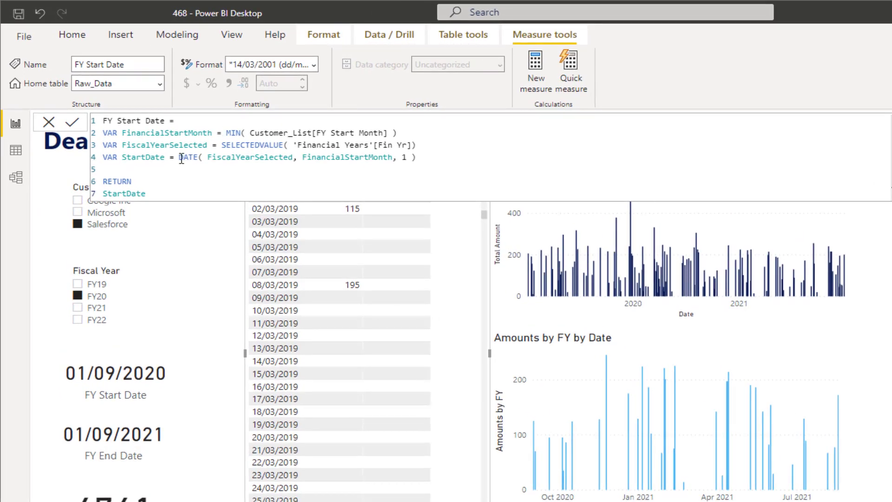
left_click_drag(181, 157, 451, 162)
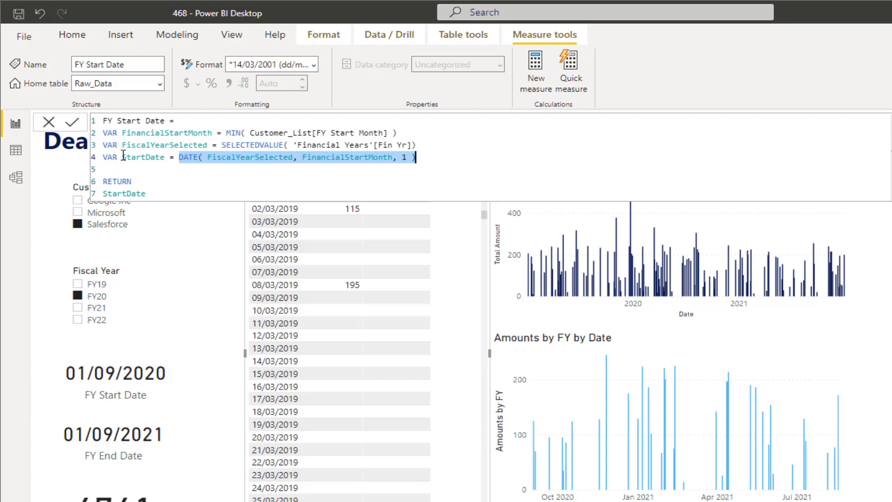
left_click_drag(123, 156, 183, 157)
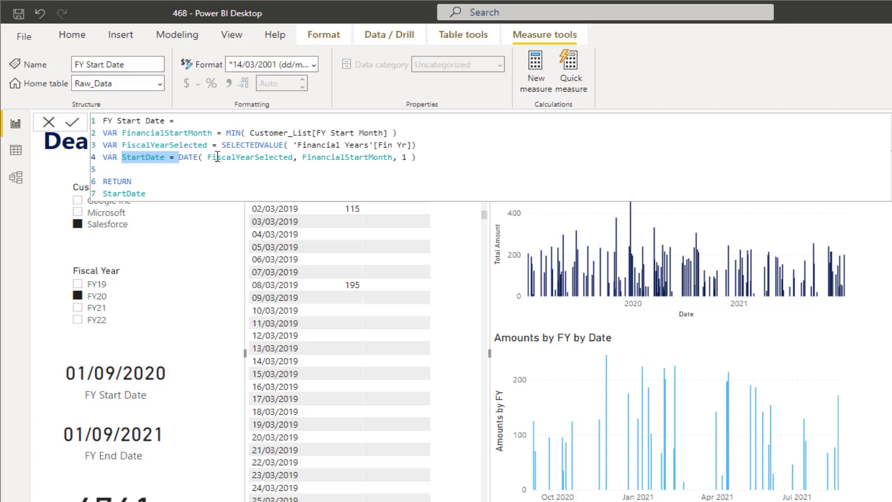
left_click_drag(208, 157, 392, 158)
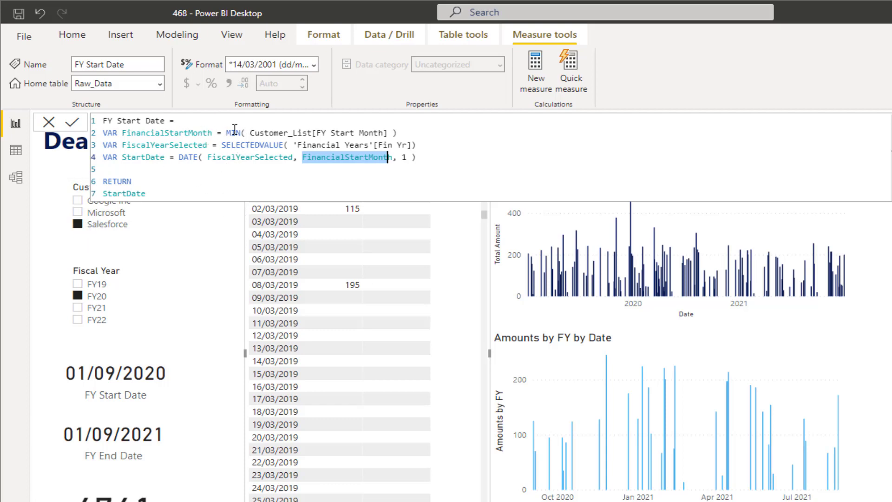
left_click_drag(227, 133, 427, 133)
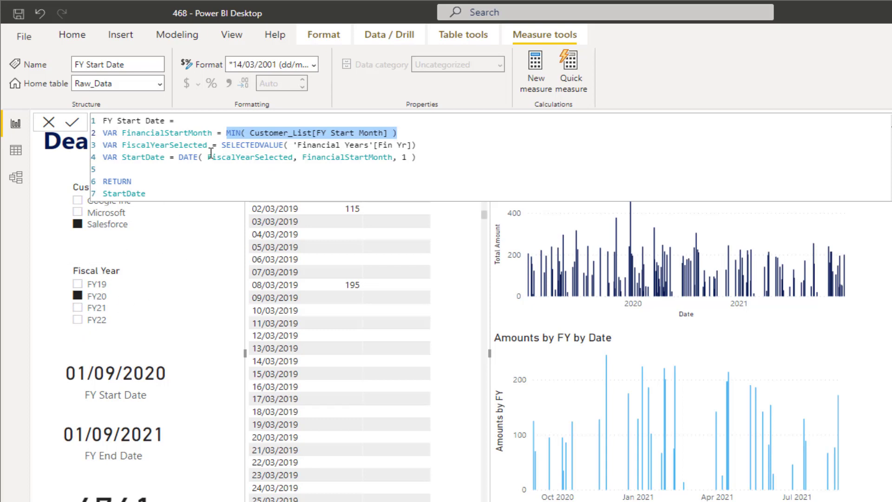
left_click_drag(221, 145, 477, 148)
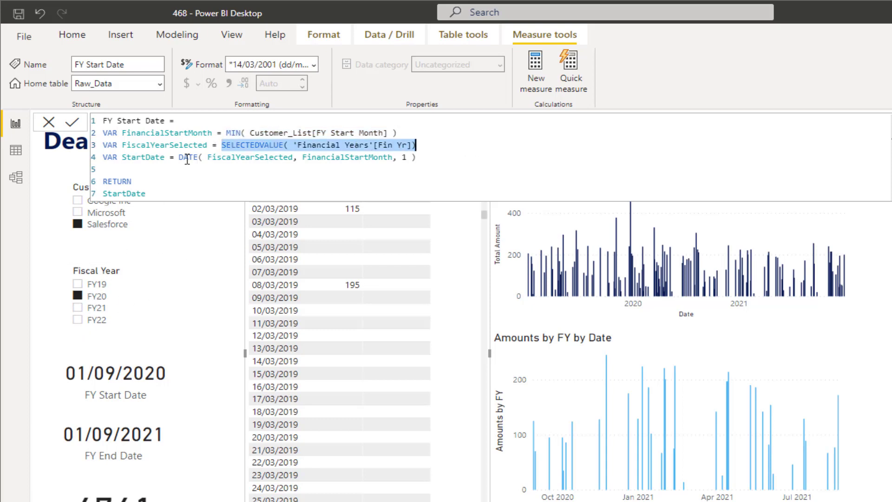
left_click_drag(179, 157, 293, 158)
left_click_drag(155, 144, 221, 144)
left_click_drag(299, 157, 361, 158)
left_click(349, 158)
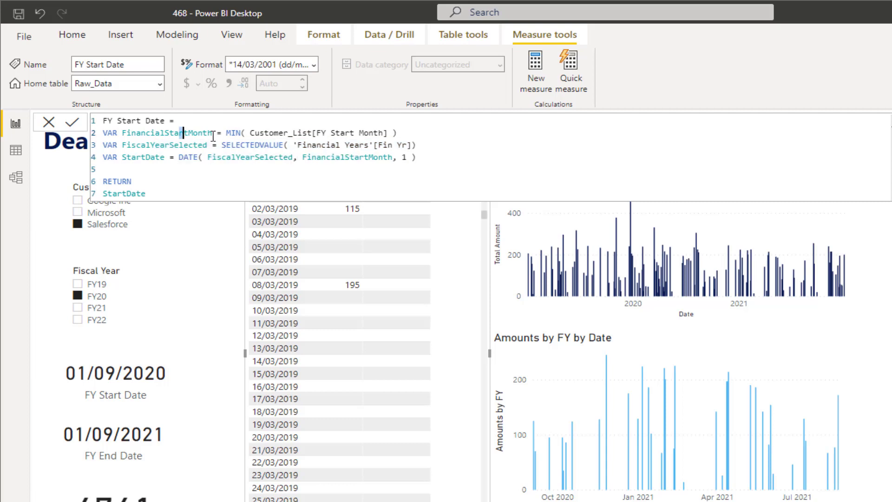
left_click(403, 158)
left_click_drag(152, 194, 93, 196)
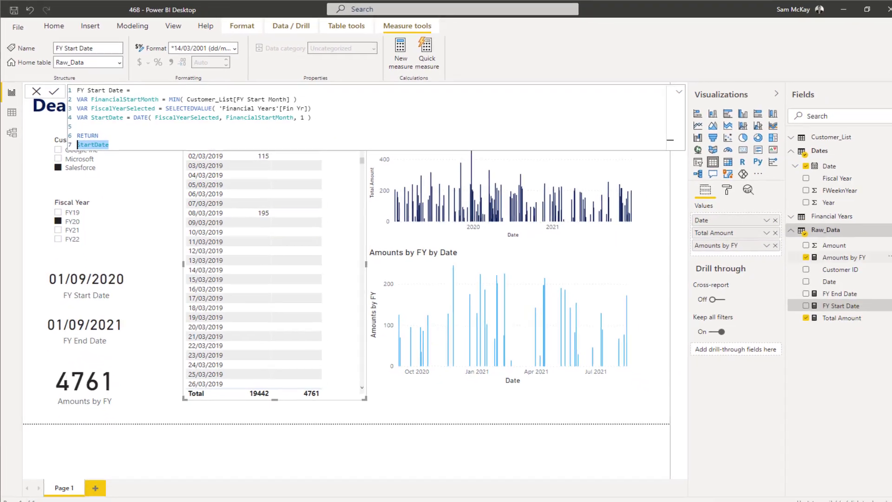
Review the FY End Date formula's fiscal year plus one logic, then load the Amounts by FY formula
left_click(826, 293)
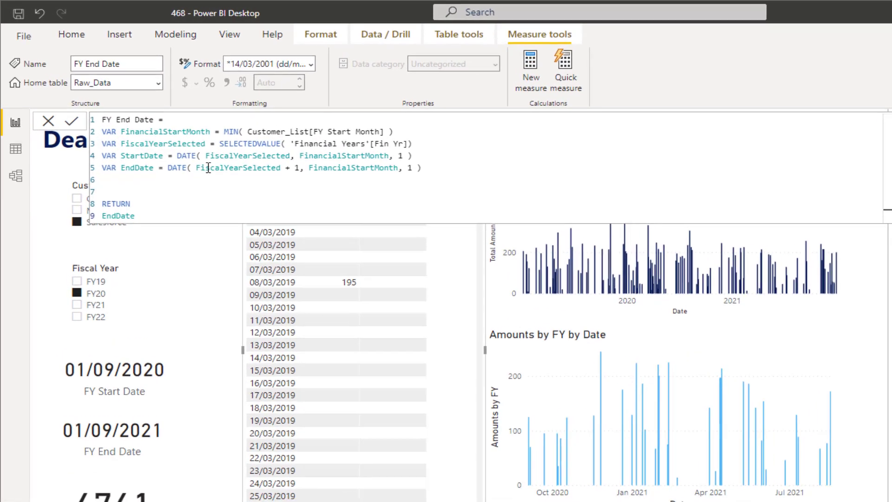
left_click_drag(145, 125, 209, 125)
left_click_drag(292, 170, 303, 170)
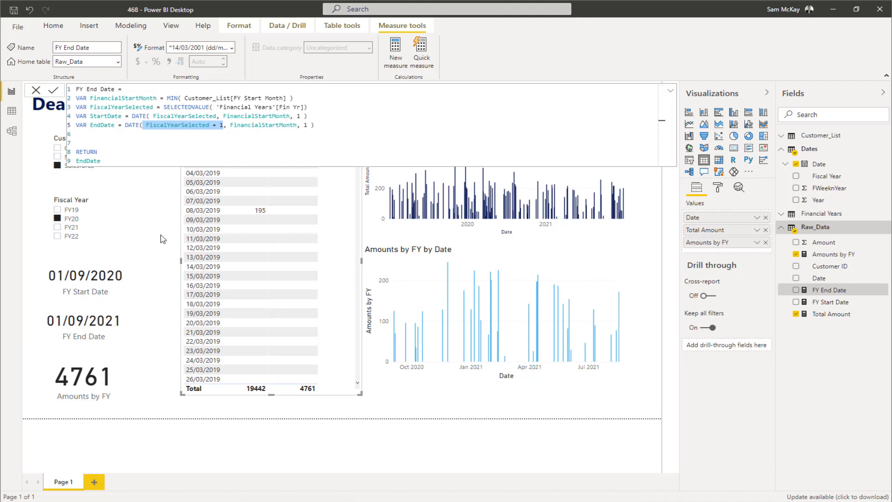
left_click(835, 255)
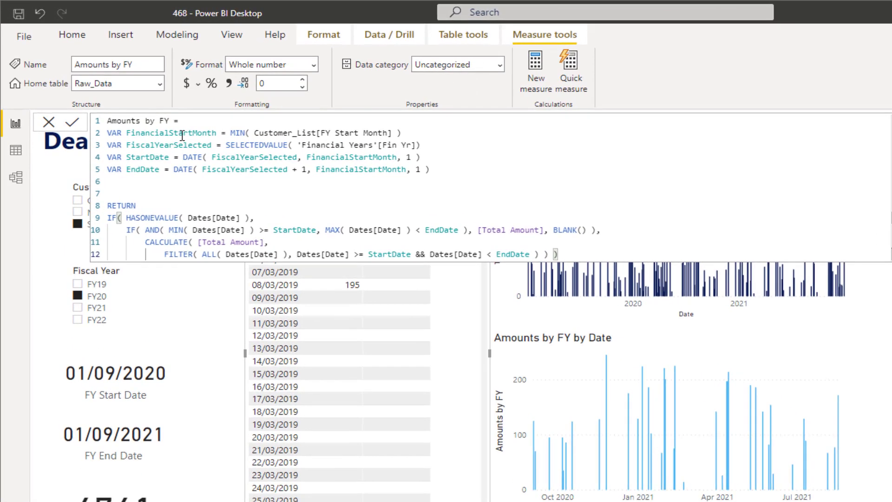
left_click_drag(183, 136, 360, 181)
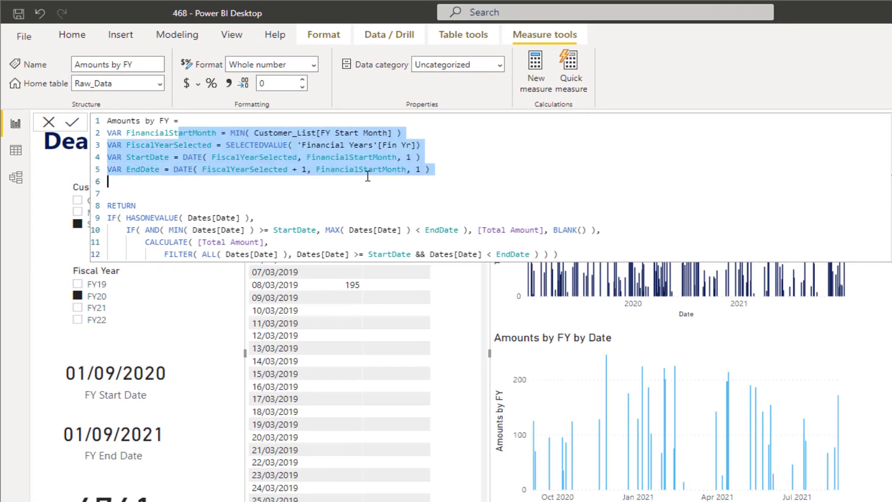
left_click(355, 195)
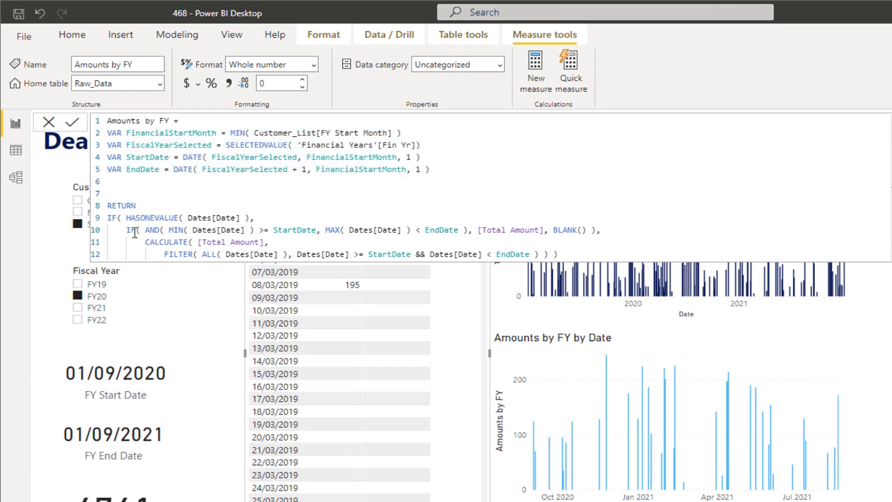
left_click_drag(123, 230, 648, 231)
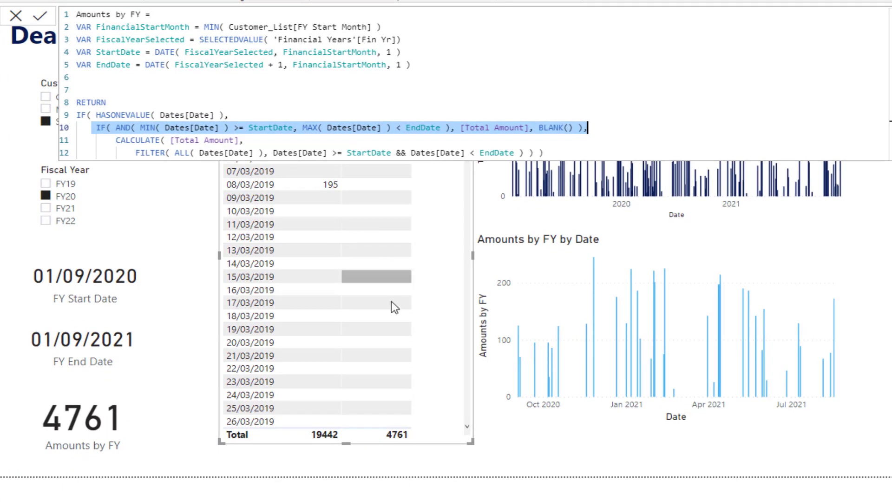
scroll(391, 301, "down", 15)
scroll(391, 302, "down", 20)
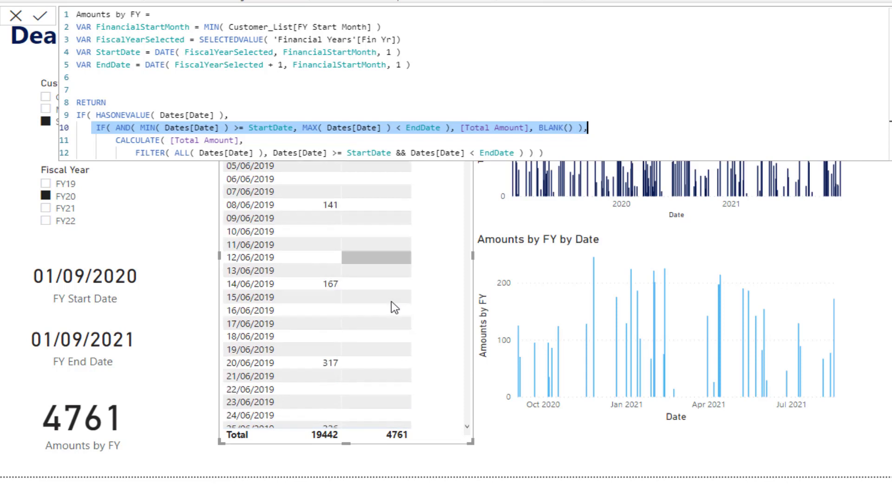
scroll(391, 301, "down", 20)
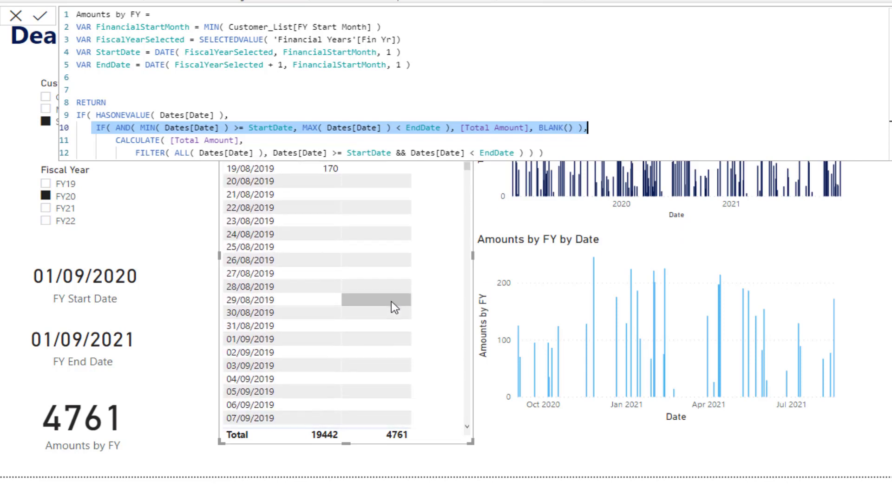
scroll(391, 301, "down", 20)
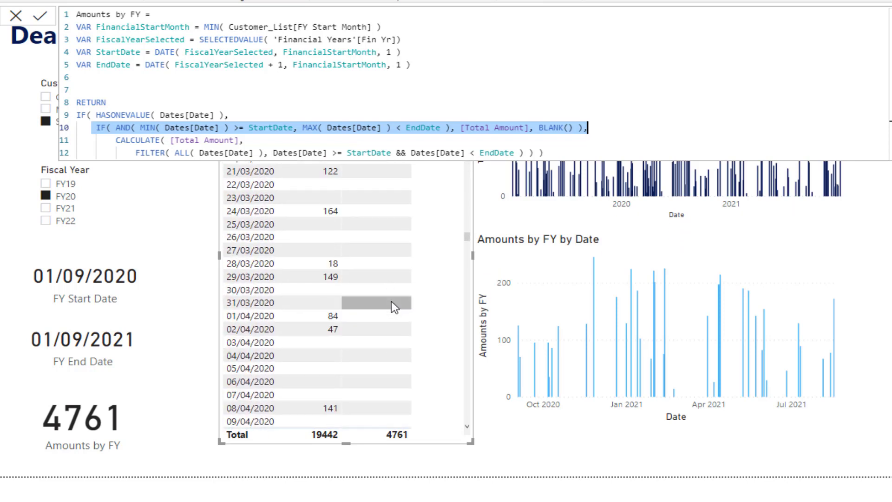
scroll(392, 302, "down", 20)
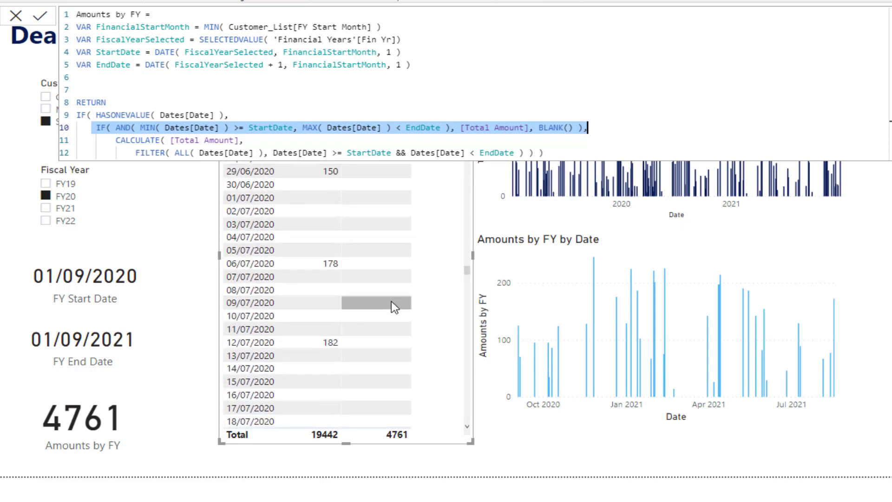
scroll(392, 301, "up", 5)
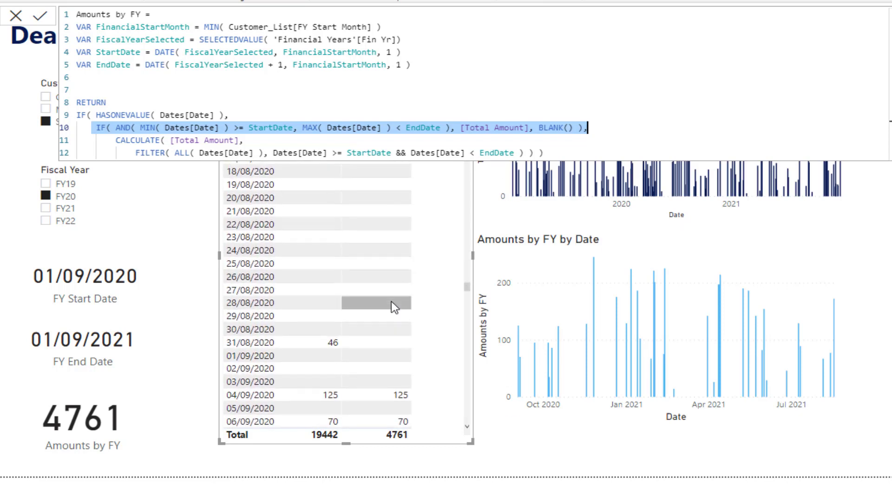
scroll(380, 333, "down", 2)
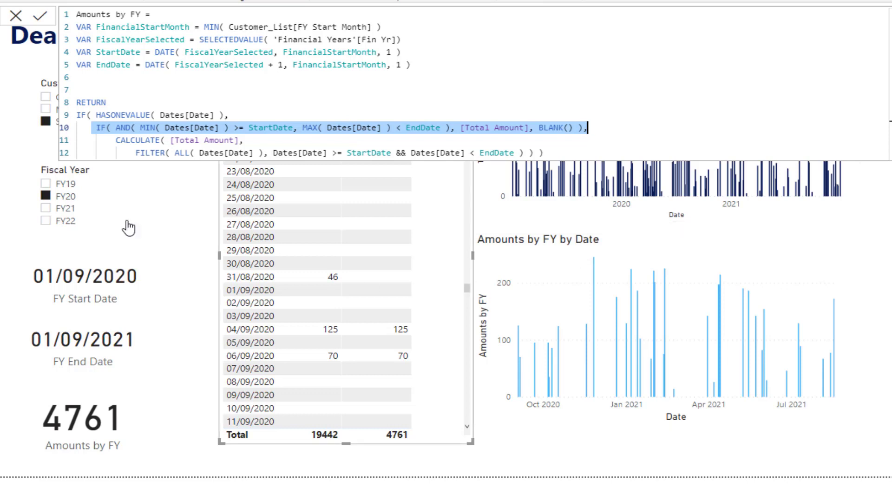
Filter the report to FY21 and the Microsoft customer
left_click(52, 208)
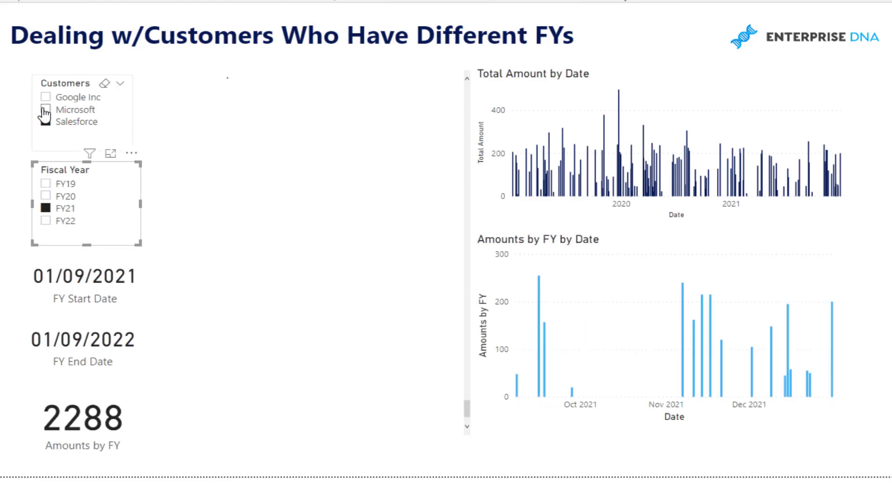
left_click(46, 110)
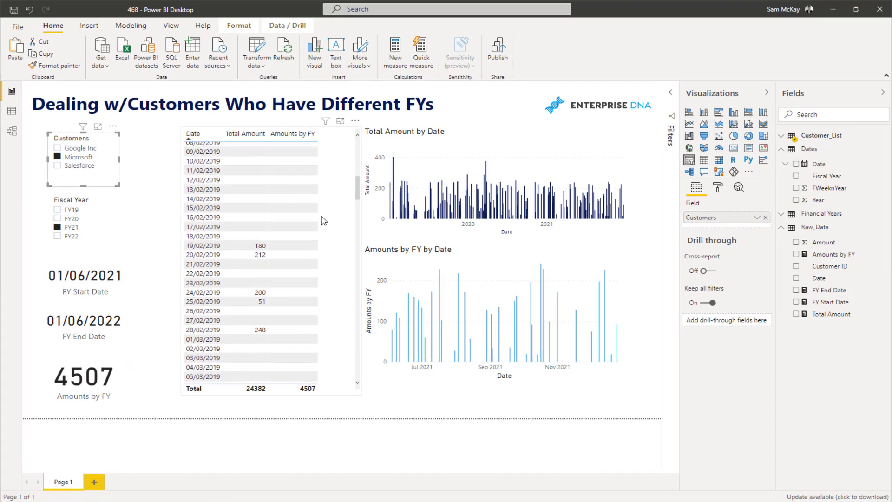
scroll(420, 198, "down", 5)
scroll(324, 220, "down", 20)
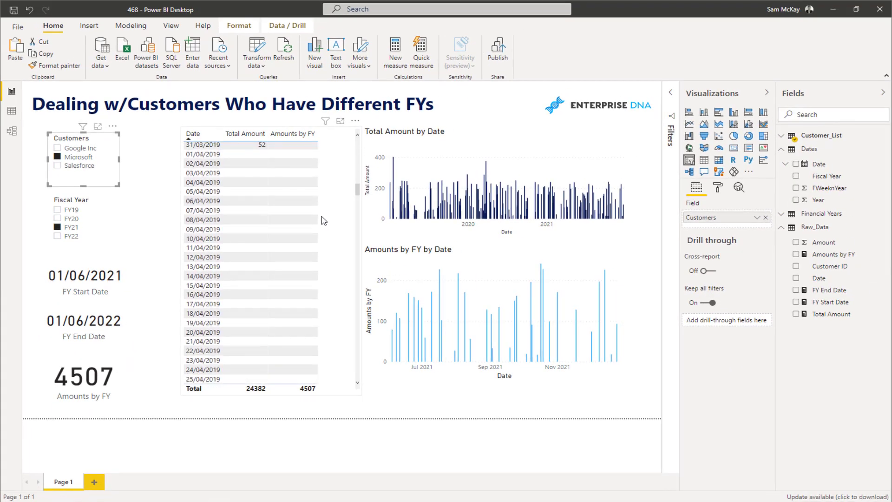
scroll(324, 220, "down", 10)
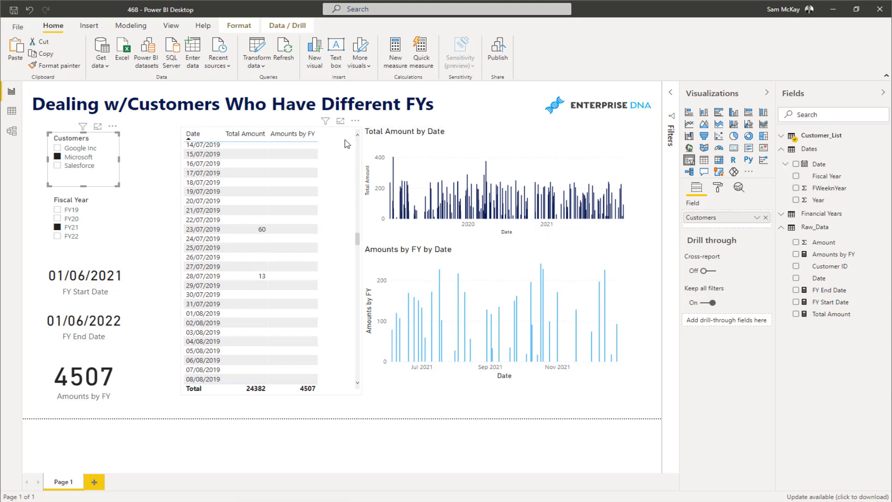
Narrow the date table visual showing 01/06/2021–01/06/2022 and Amounts by FY 4507
left_click(358, 136)
left_click_drag(358, 135, 340, 134)
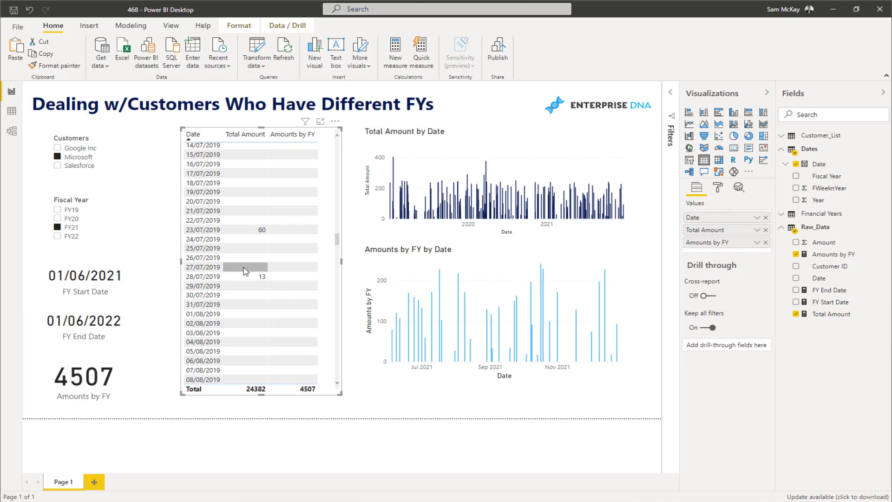
scroll(246, 271, "down", 8)
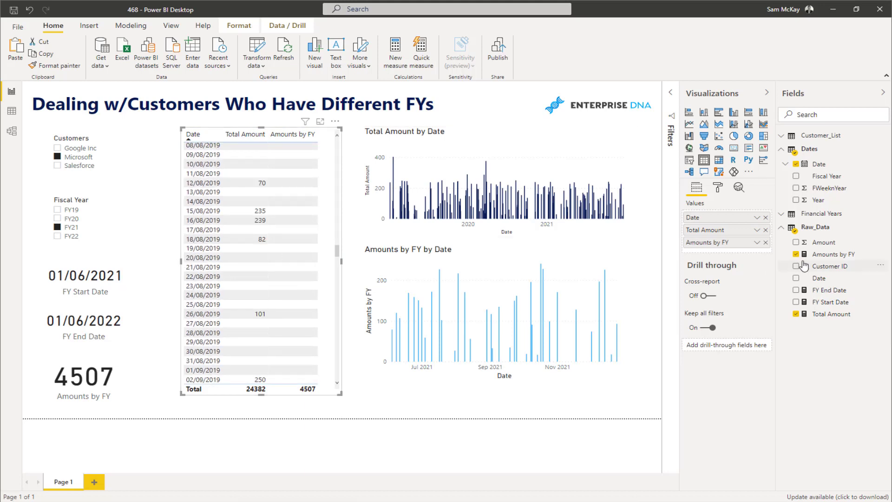
Load the Amounts by FY formula and highlight its CALCULATE branch and FILTER(ALL(Dates[Date])) expression
left_click(830, 255)
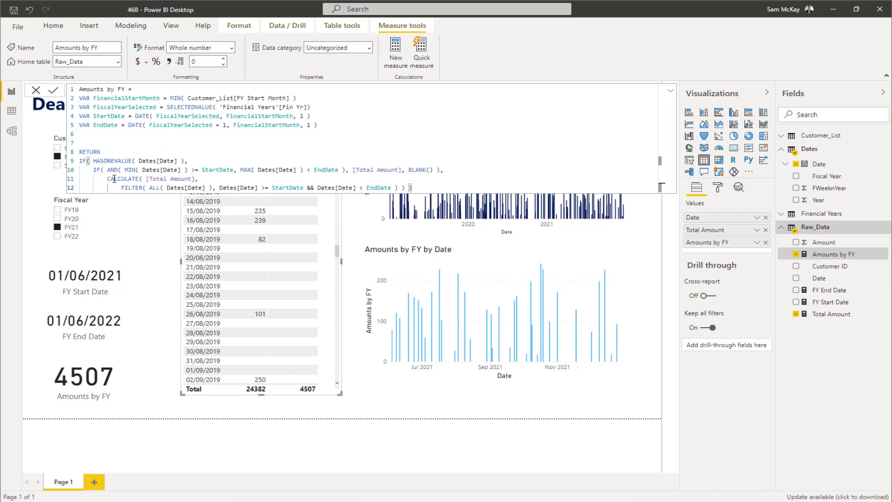
left_click_drag(109, 179, 432, 192)
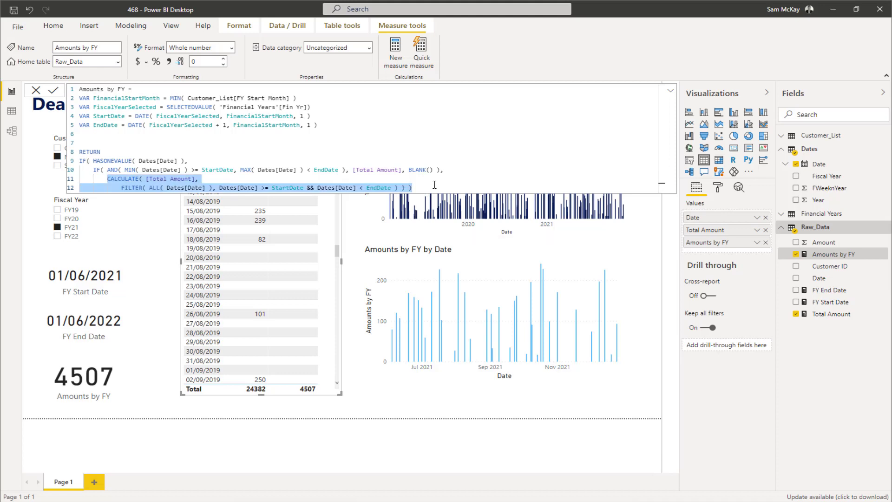
left_click(117, 188)
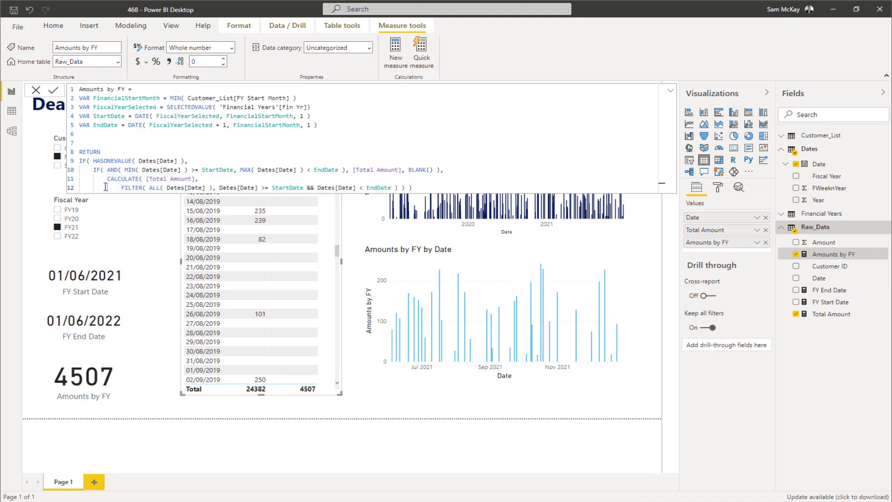
left_click_drag(103, 188, 225, 189)
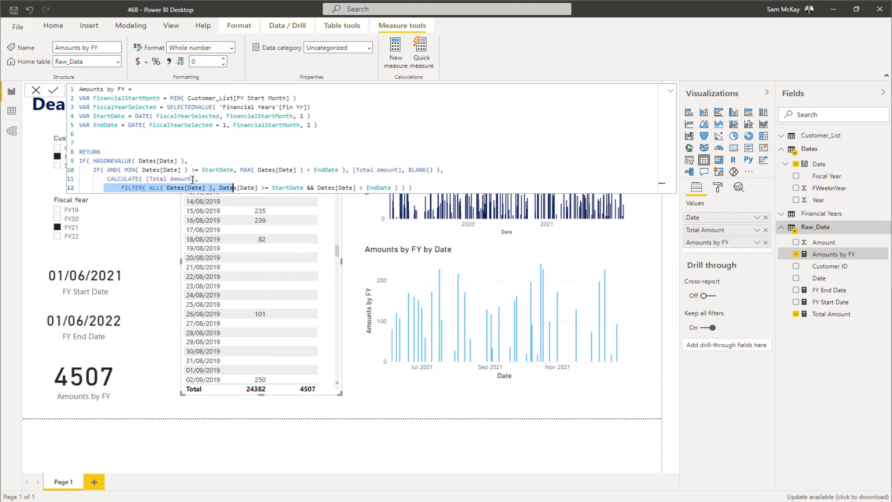
left_click_drag(412, 188, 119, 188)
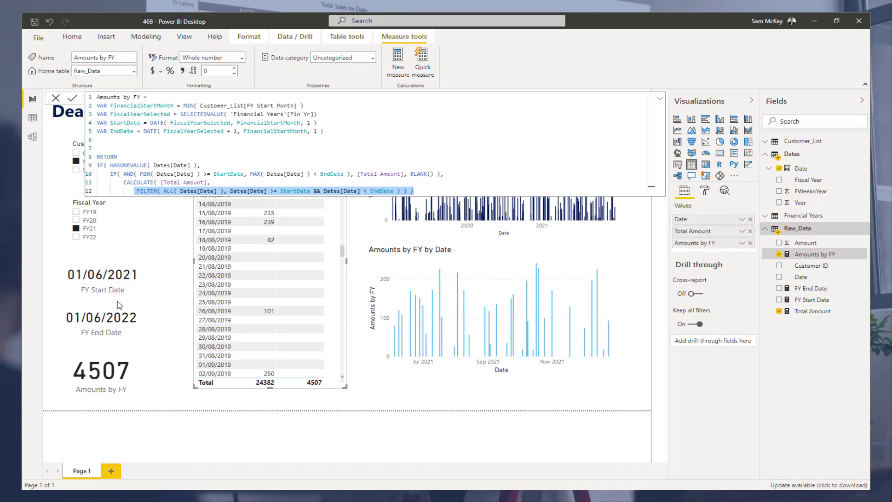
Narrow the date table visual slightly, then place the cursor on Dates[Date] in line 10
left_click(171, 293)
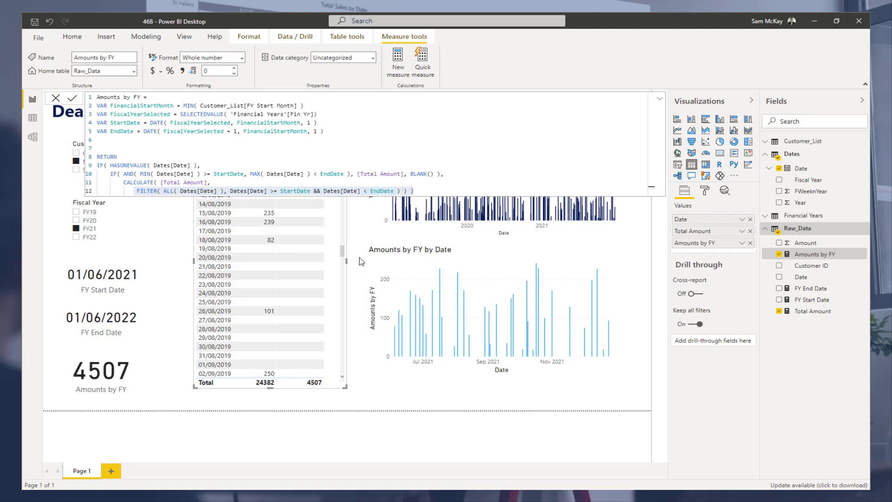
left_click_drag(347, 261, 341, 261)
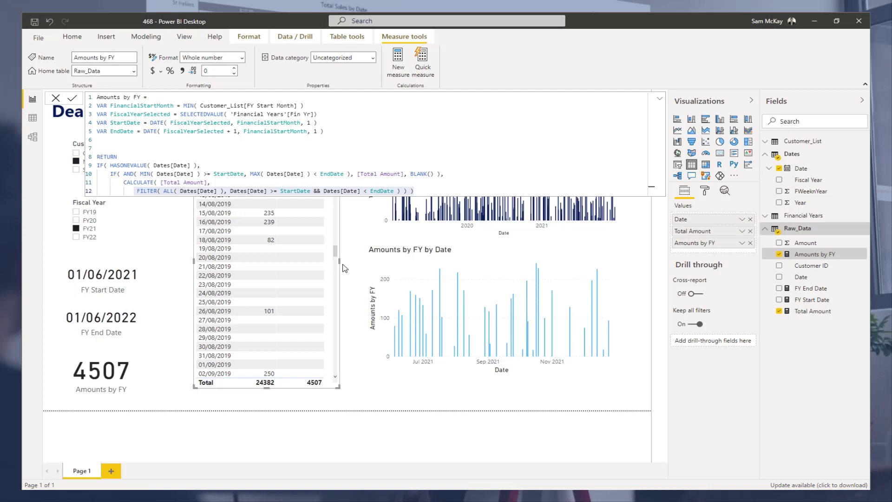
left_click(291, 174)
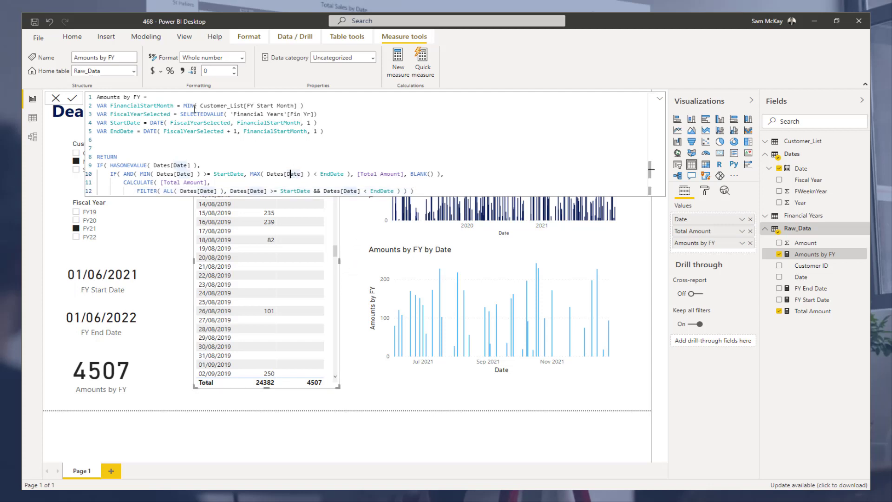